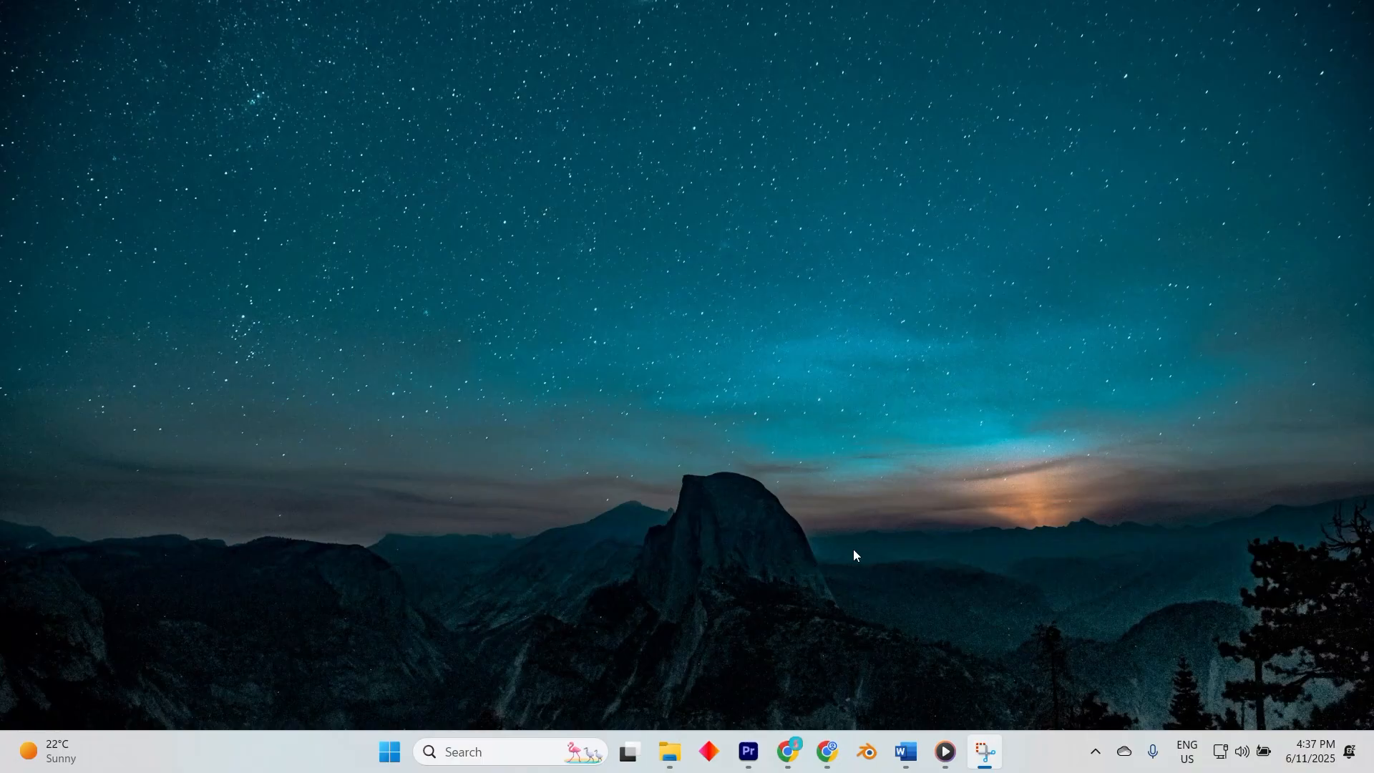
Open the CapCut desktop editor and create a new video project
left_click(788, 751)
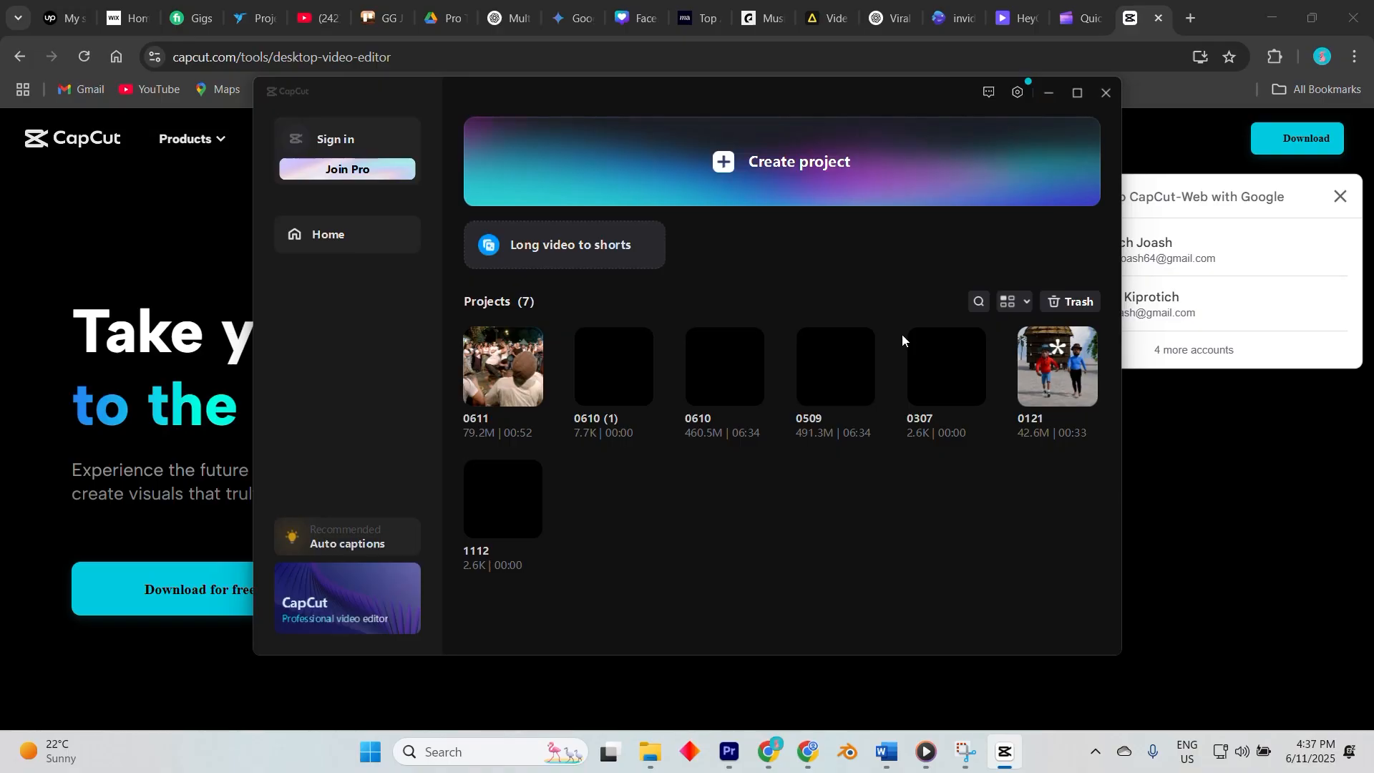
left_click(821, 164)
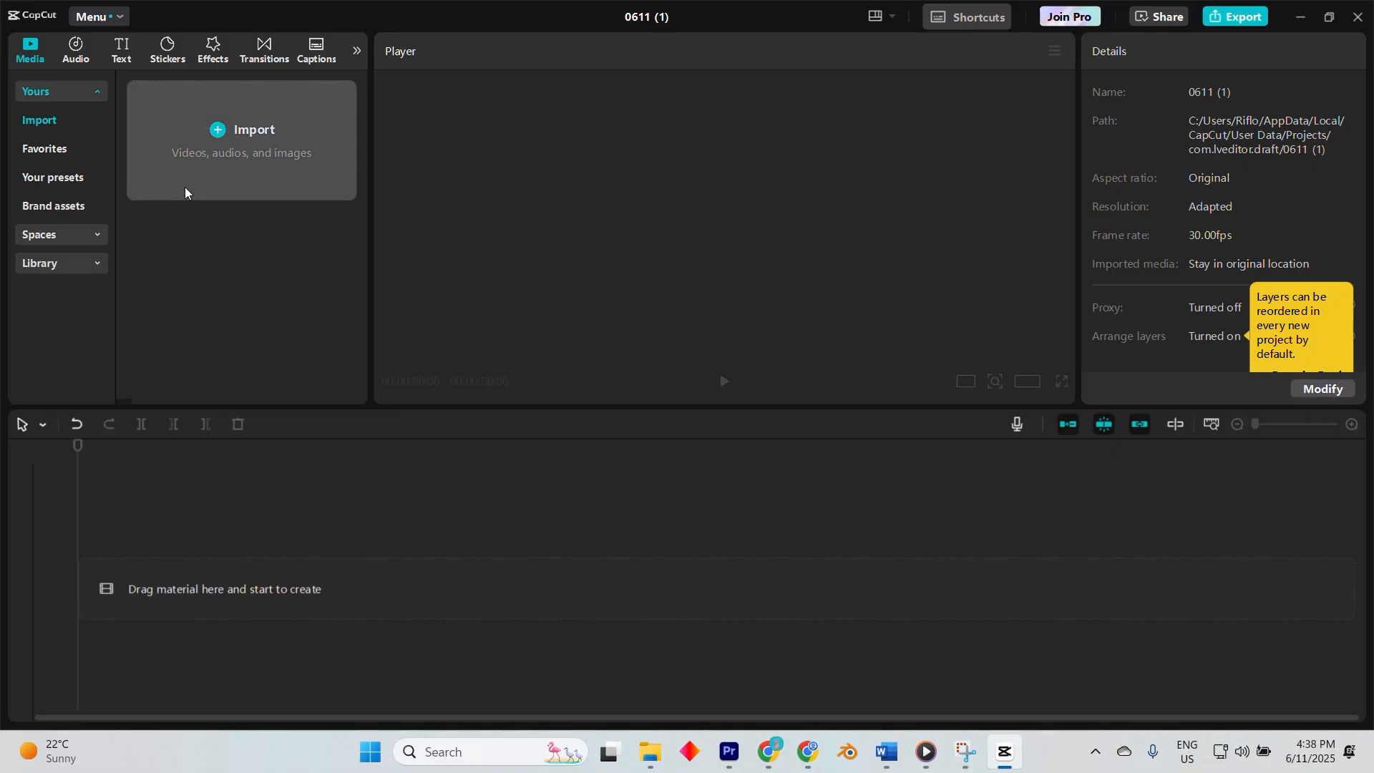
Import all three dance videos from the Videos folder inside Assets into the project
left_click(179, 153)
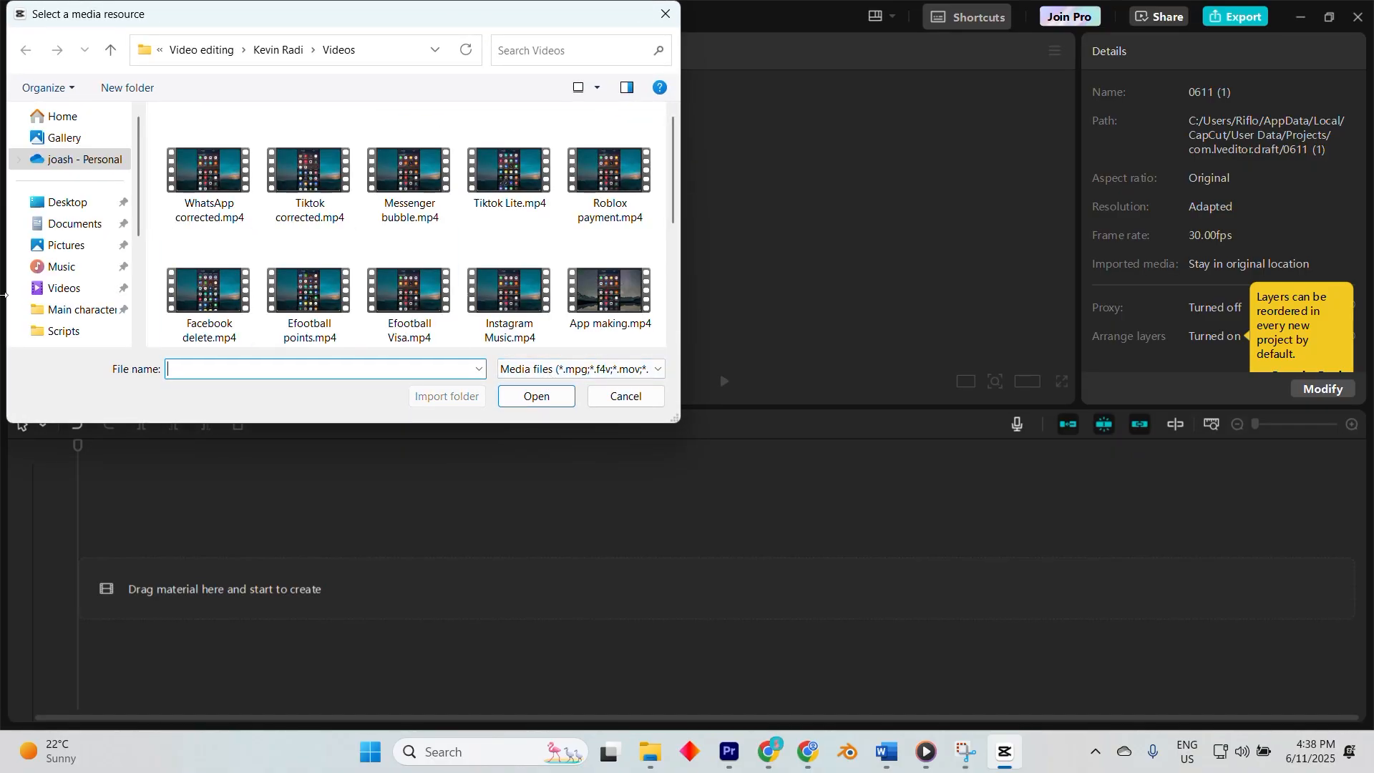
left_click(52, 330)
left_click(226, 164)
double_click(227, 164)
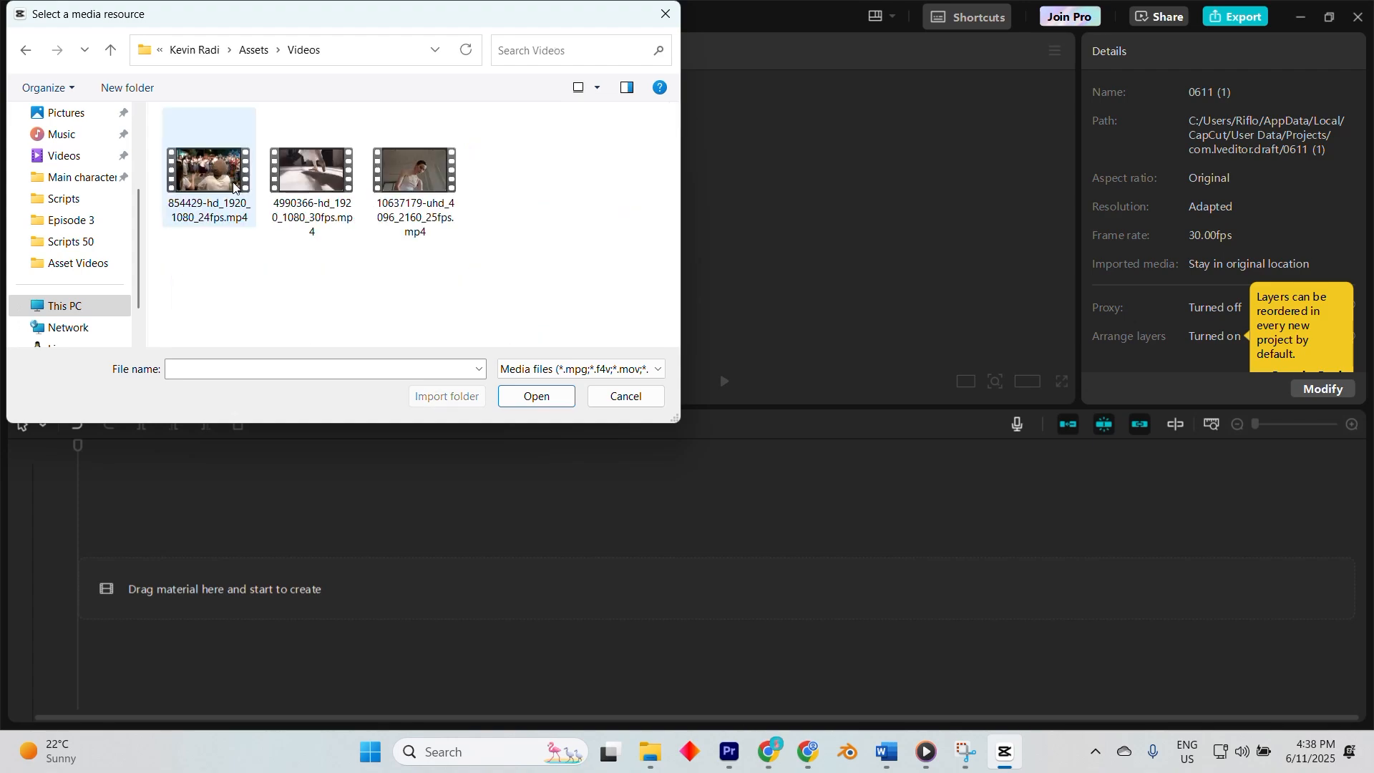
left_click(227, 172)
left_click(437, 190, "shift")
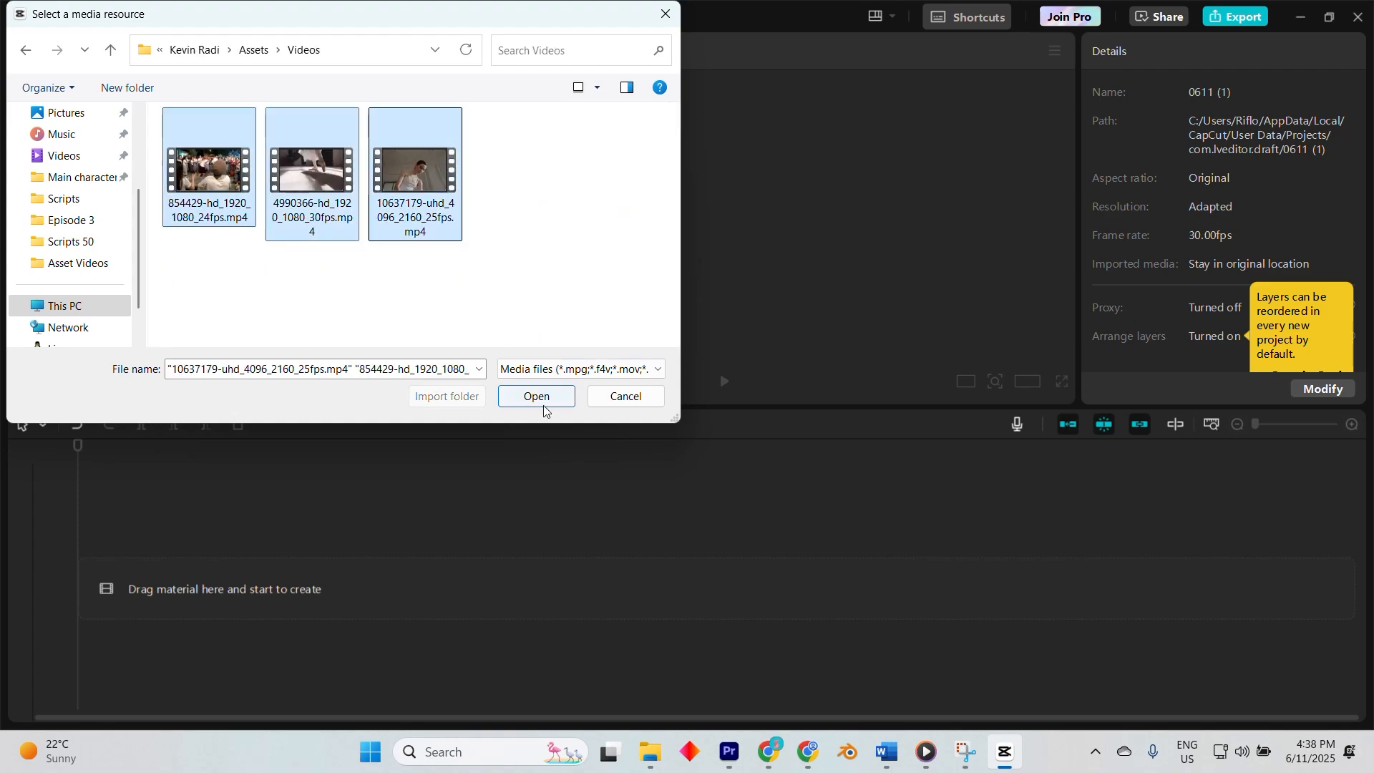
left_click(533, 396)
key("super+shift+s")
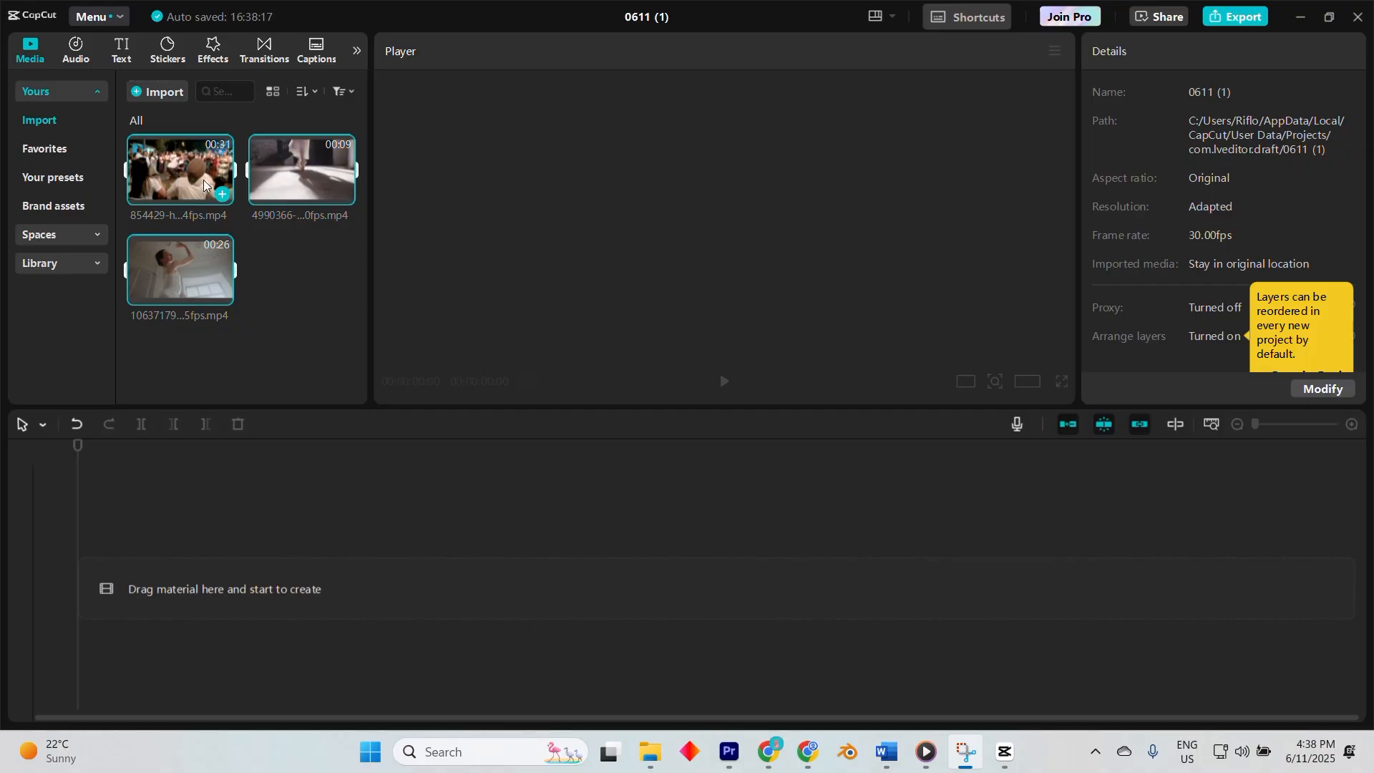
left_click_drag(181, 164, 175, 574)
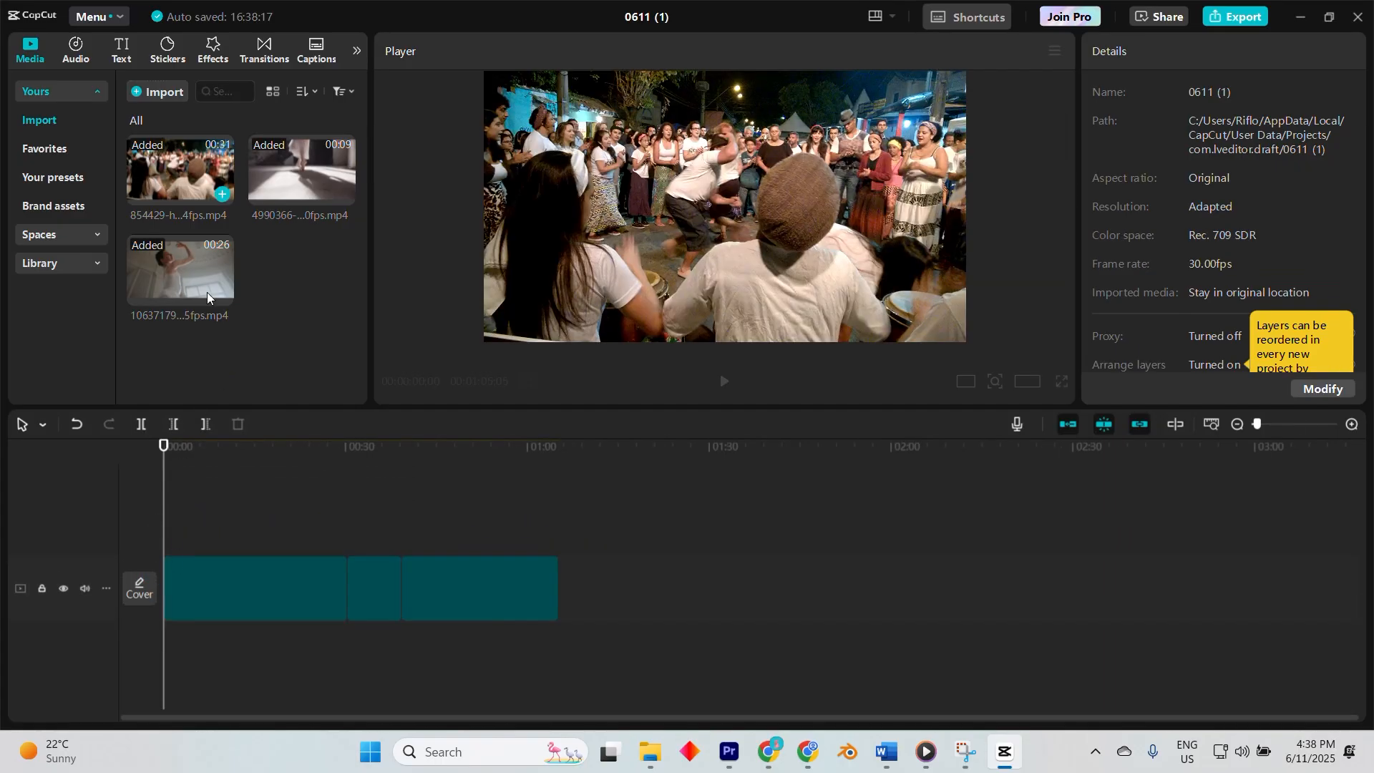
left_click(449, 597)
key("ctrl+z")
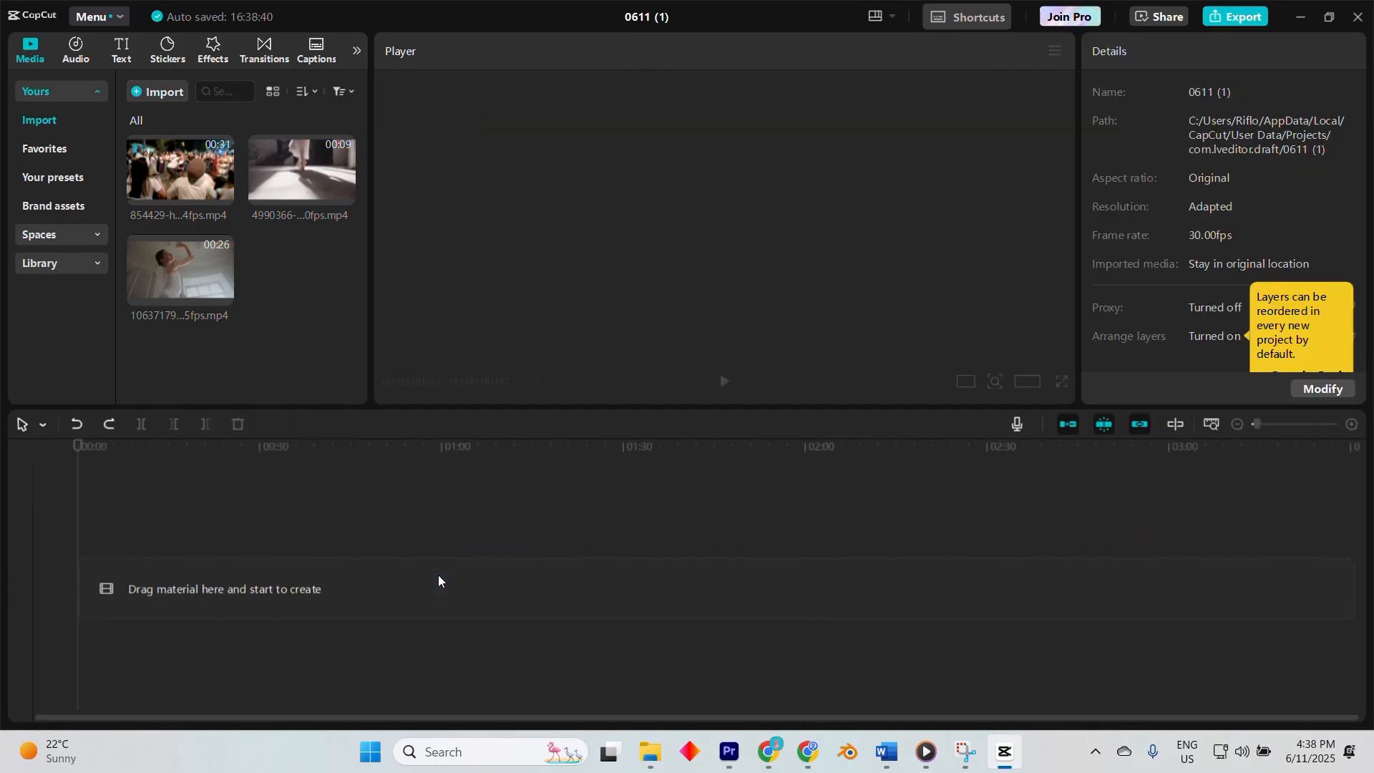
Stack the 10637179, 854429 and 4990366 clips on separate tracks from bottom to top, all starting at 00:00
left_click(193, 268)
left_click_drag(186, 268, 192, 571)
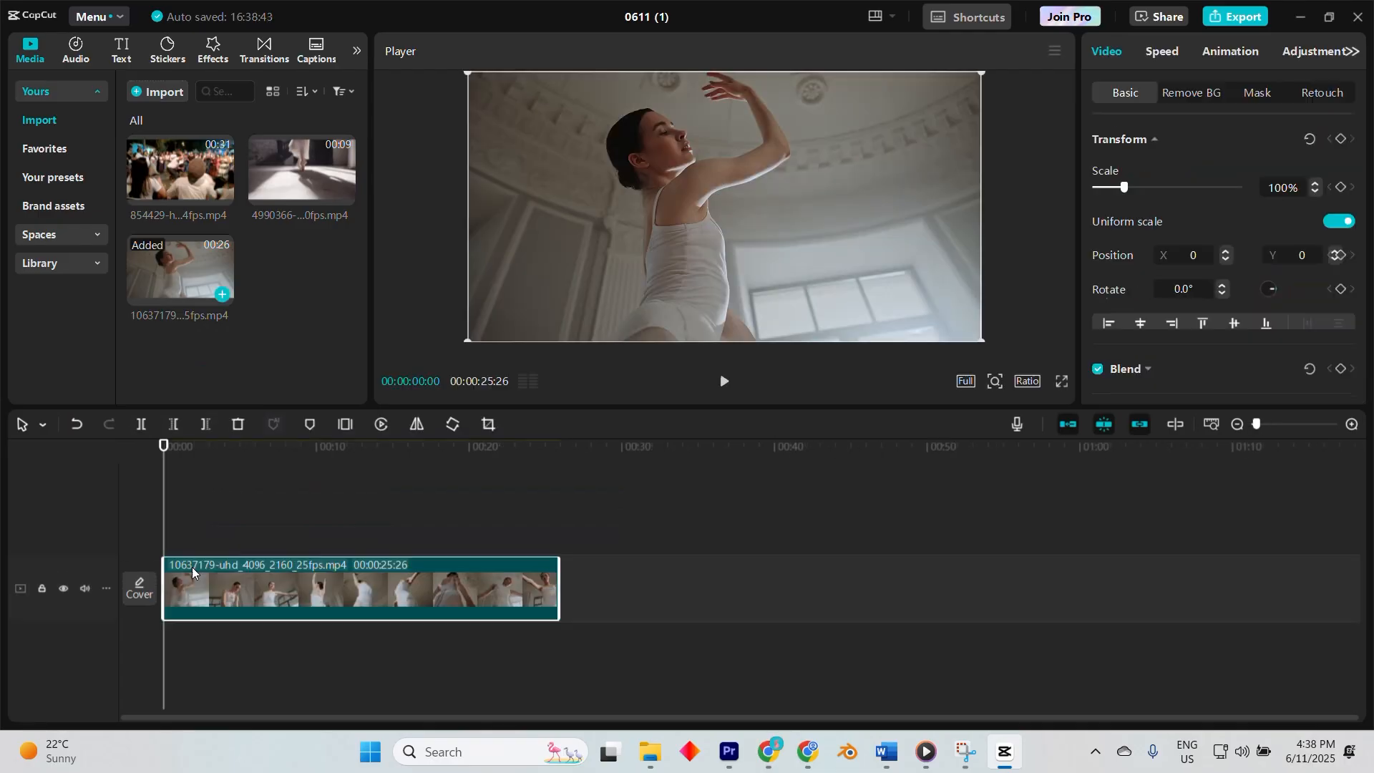
left_click_drag(180, 175, 165, 522)
left_click(286, 155)
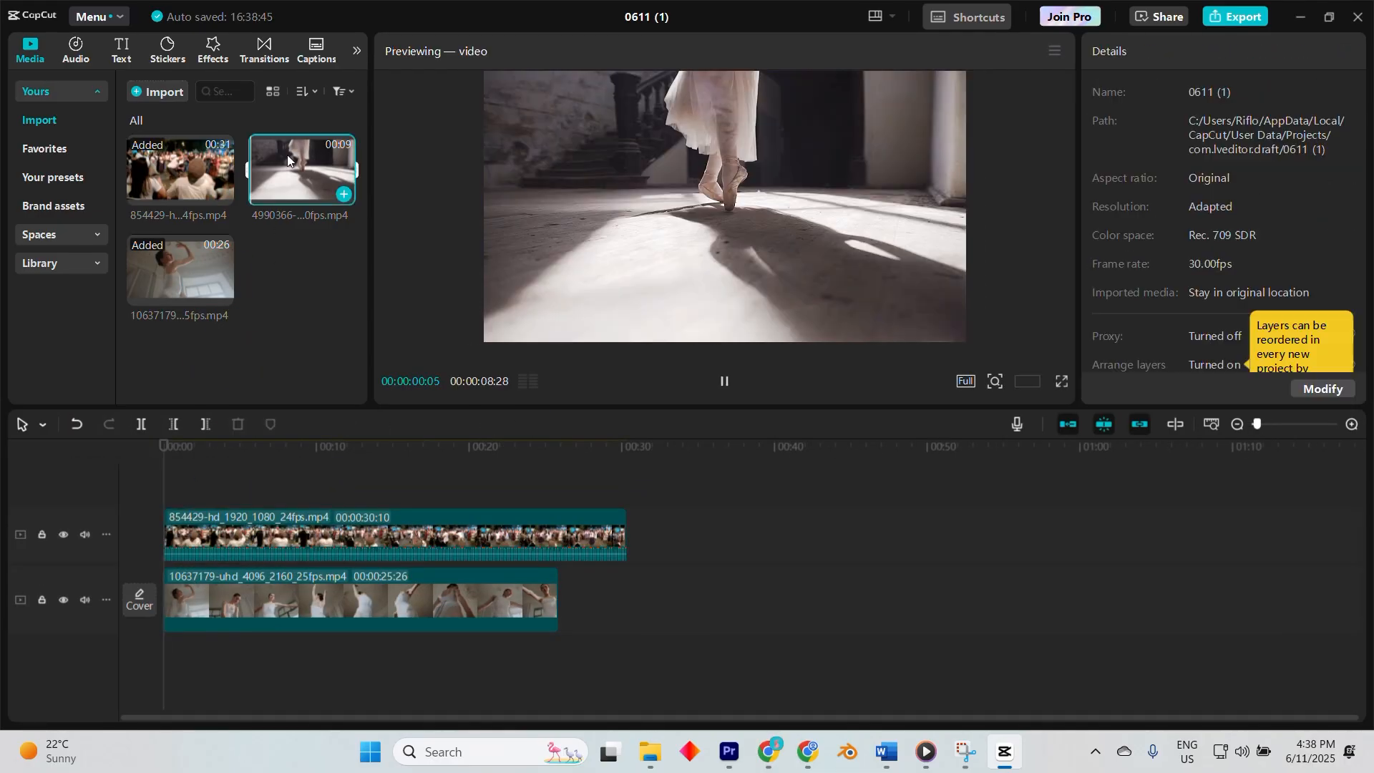
left_click_drag(286, 155, 170, 491)
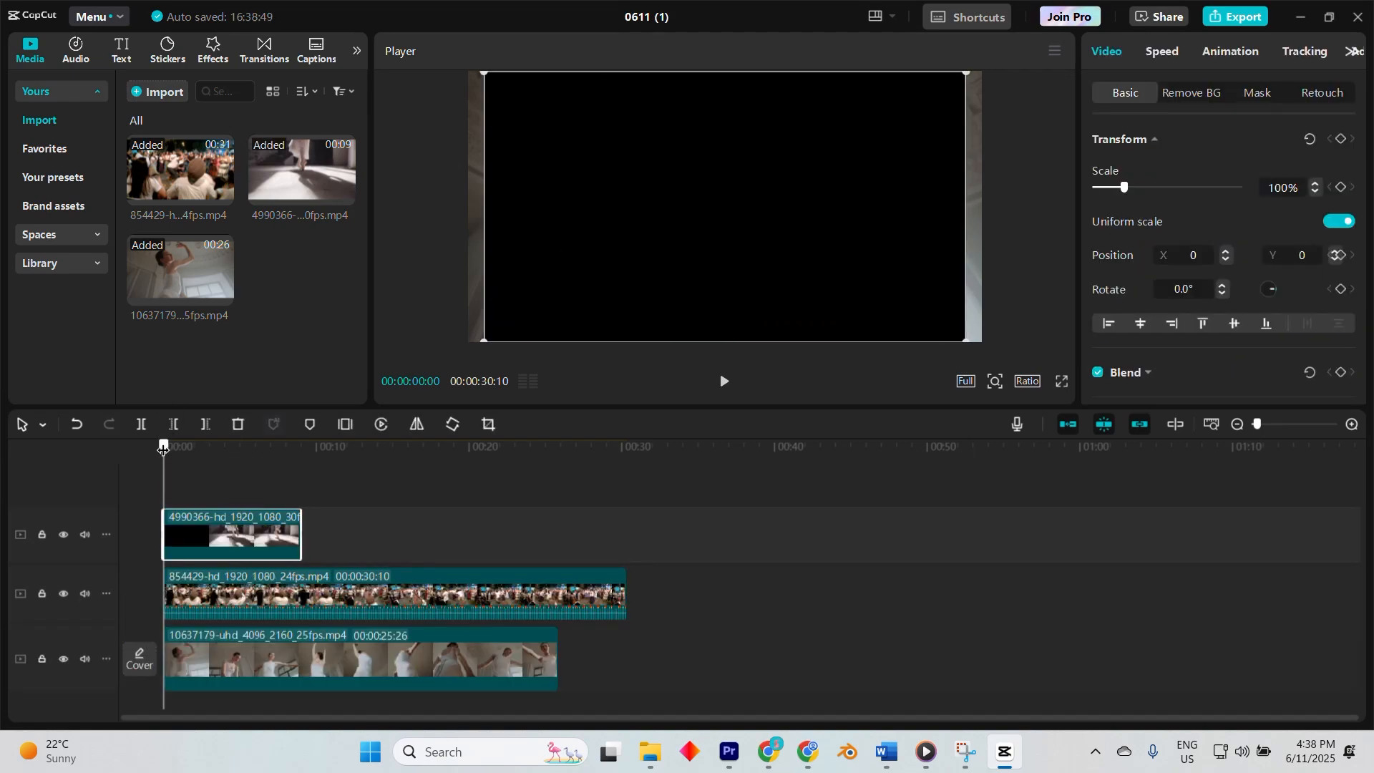
Trim the black opening off the 4990366 clip, and shift it and the 854429 clip to start at 00:00:01:28
left_click_drag(164, 448, 224, 546)
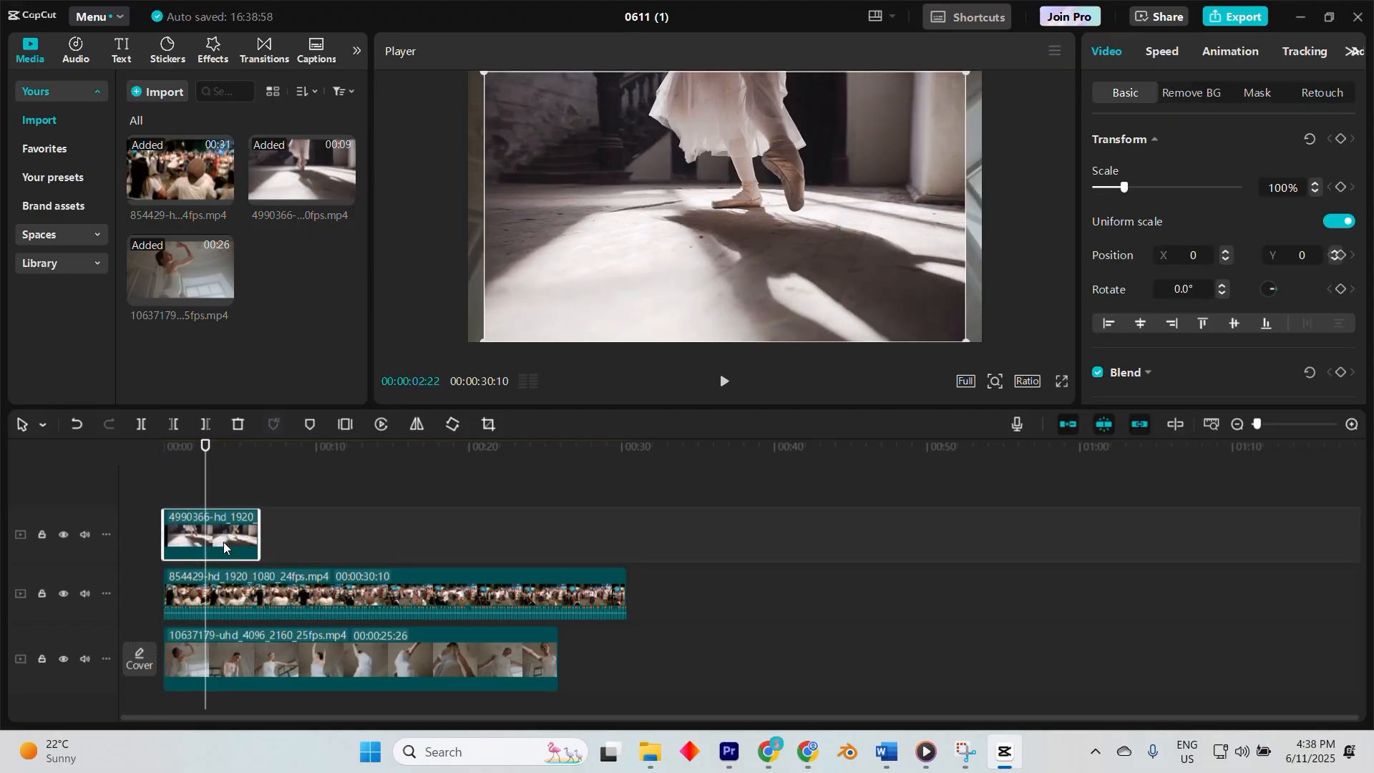
left_click(235, 589)
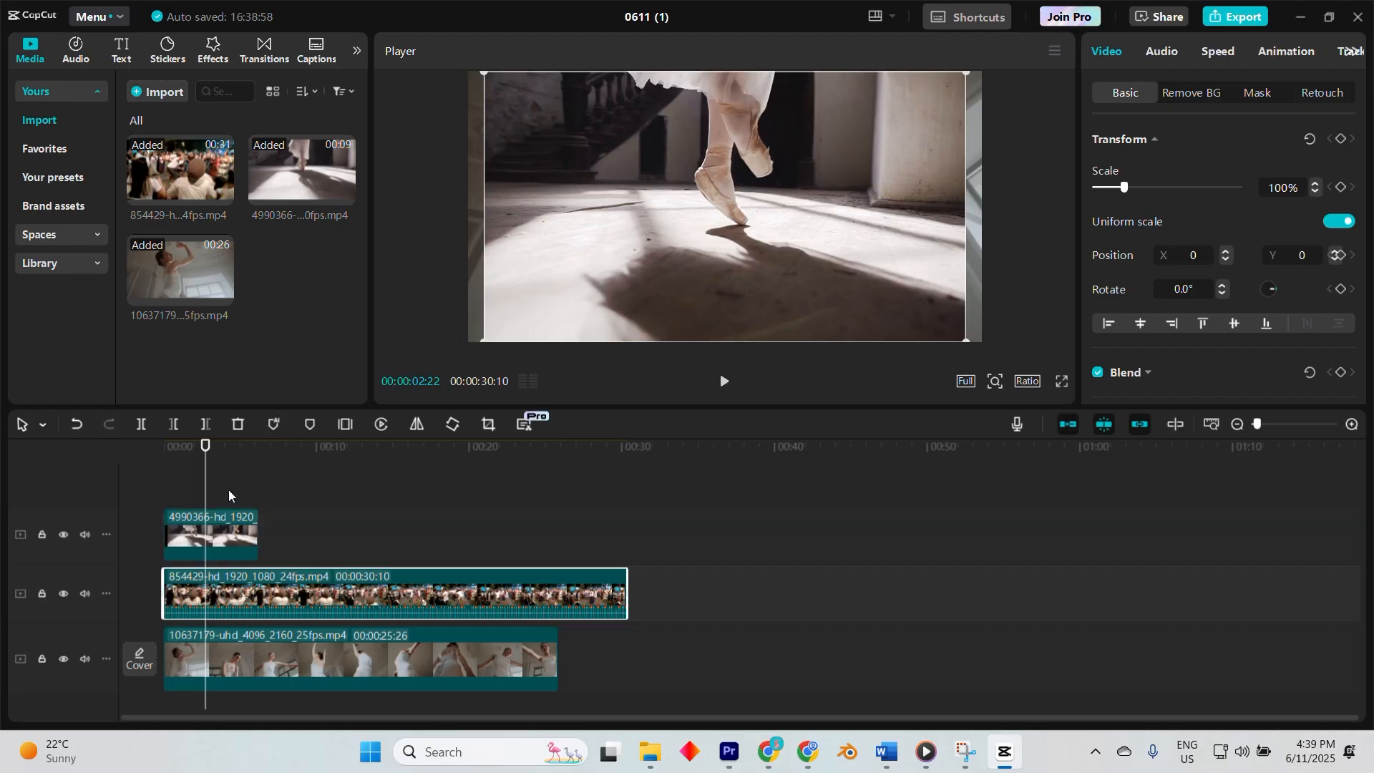
left_click_drag(207, 457, 193, 451)
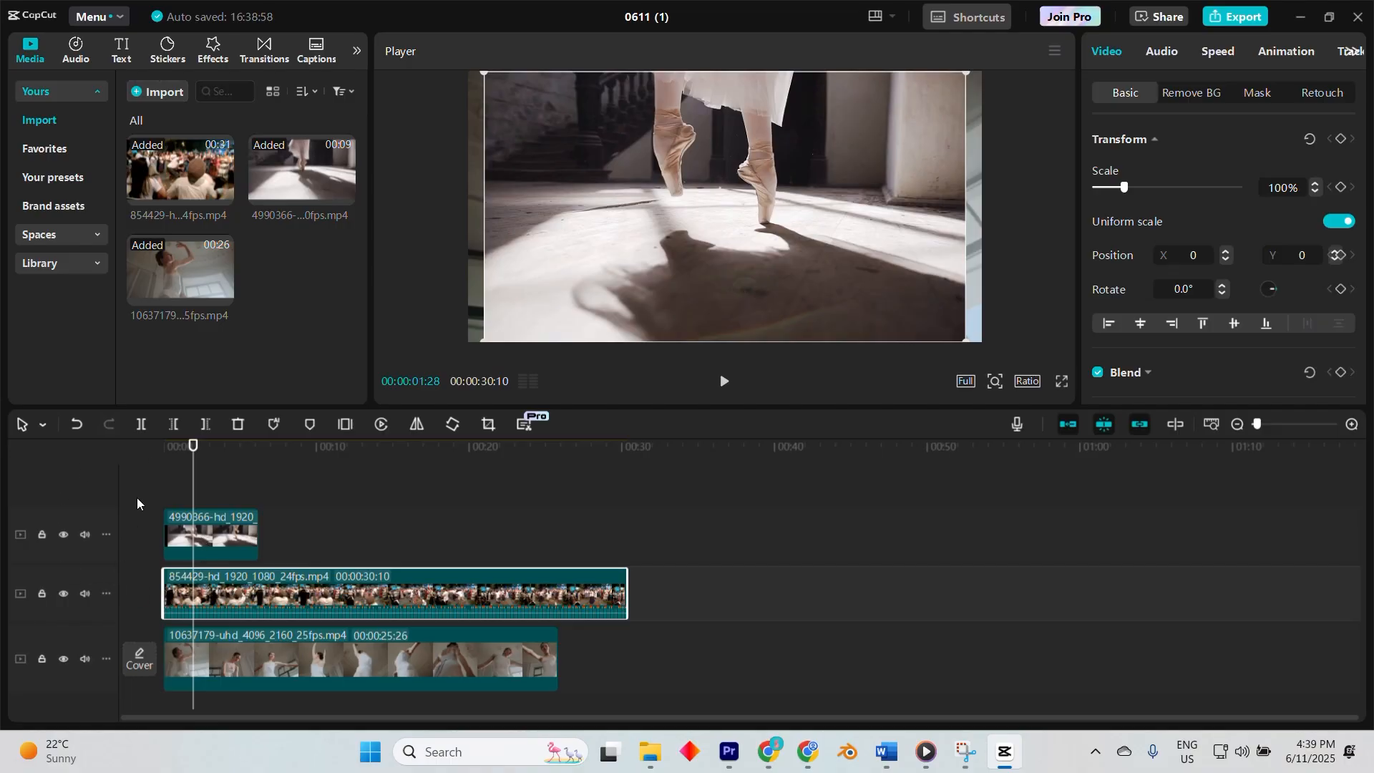
left_click_drag(226, 531, 254, 537)
left_click_drag(249, 590, 282, 598)
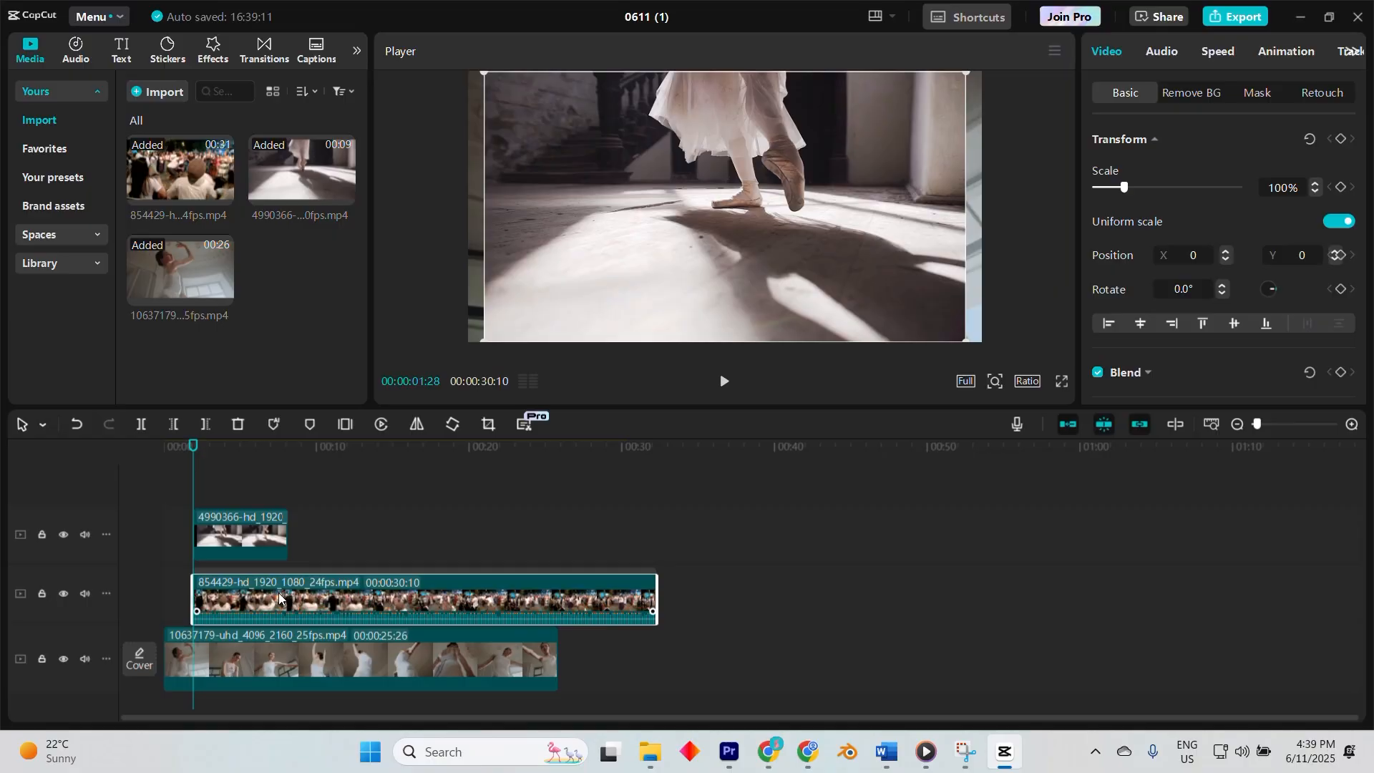
Move the 4990366 clip along its upper track to start at about 15 seconds
left_click_drag(255, 543, 305, 541)
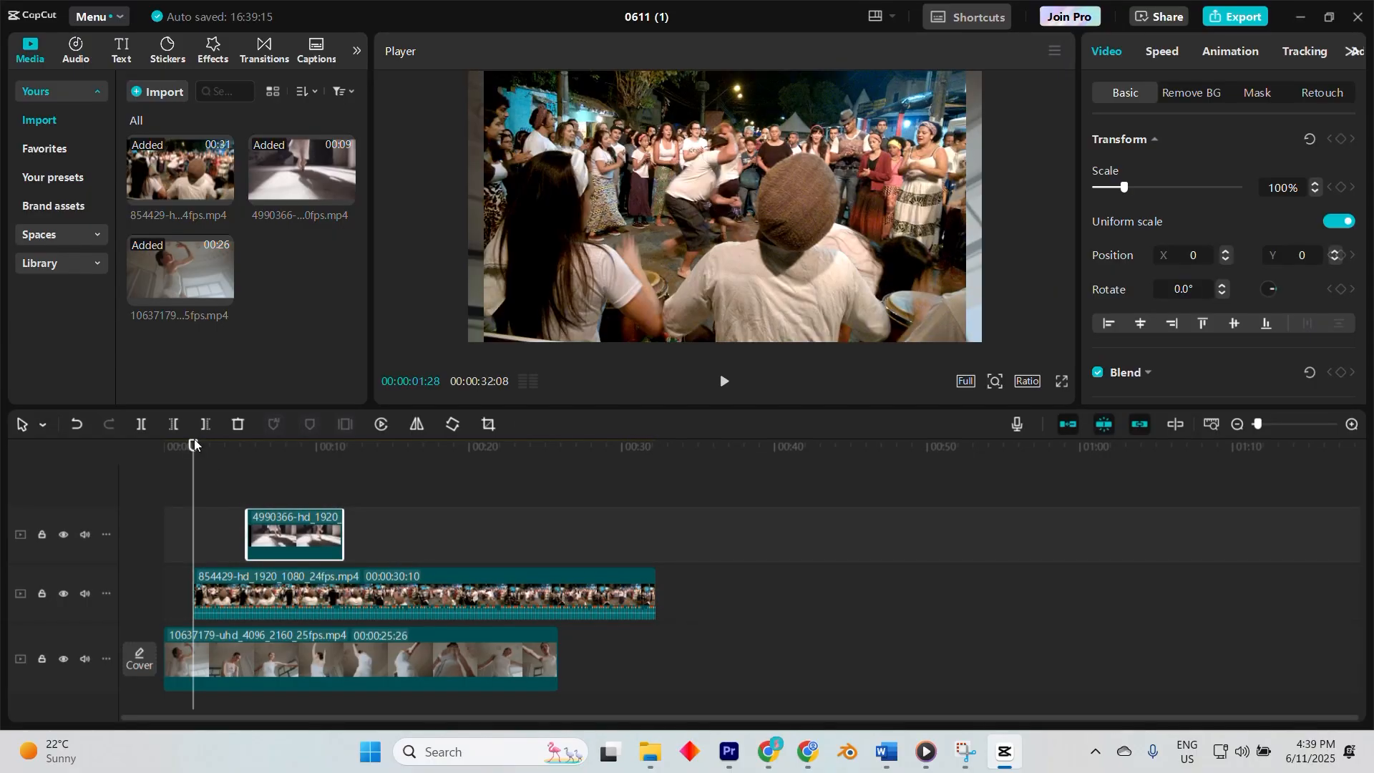
left_click_drag(192, 444, 425, 539)
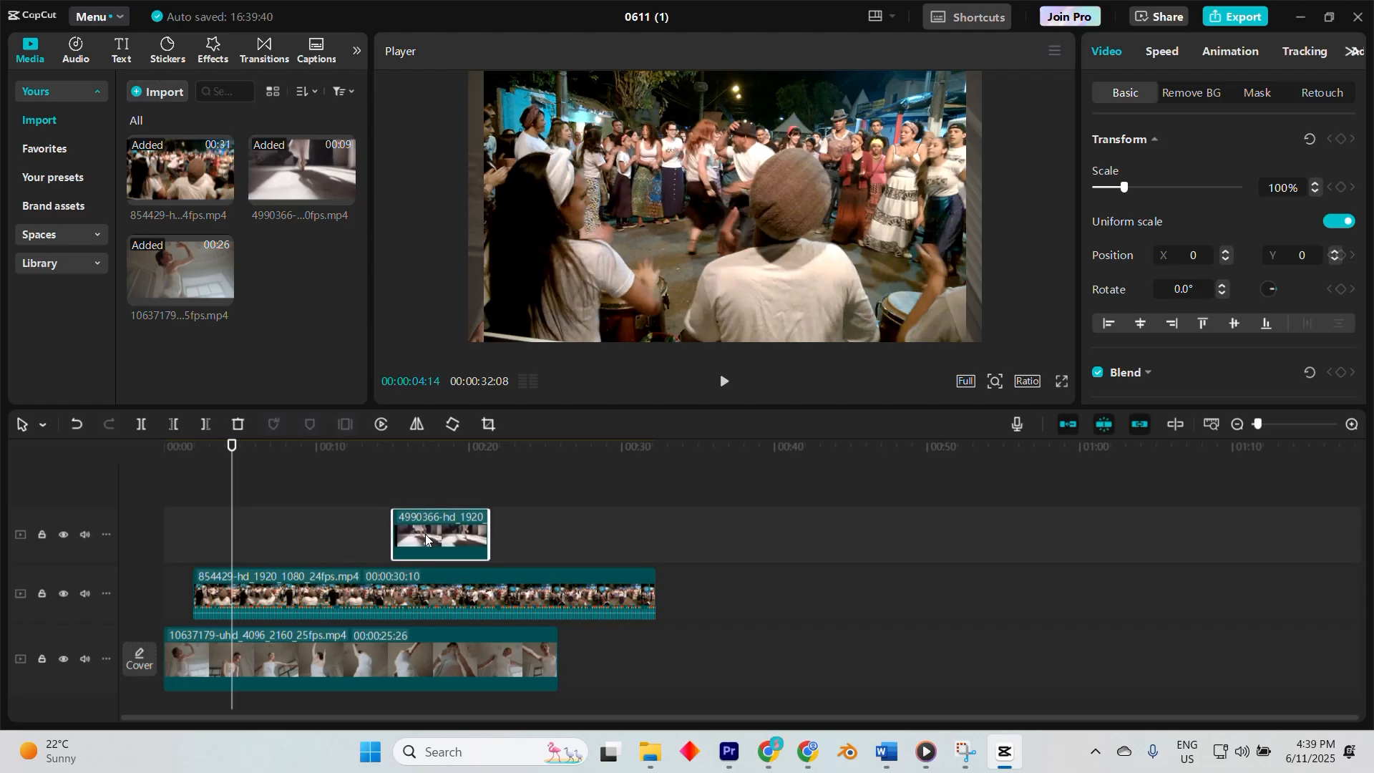
Split both the 10637179 main-track clip and the 854429 clip at 00:00:07:03
left_click_drag(231, 447, 272, 459)
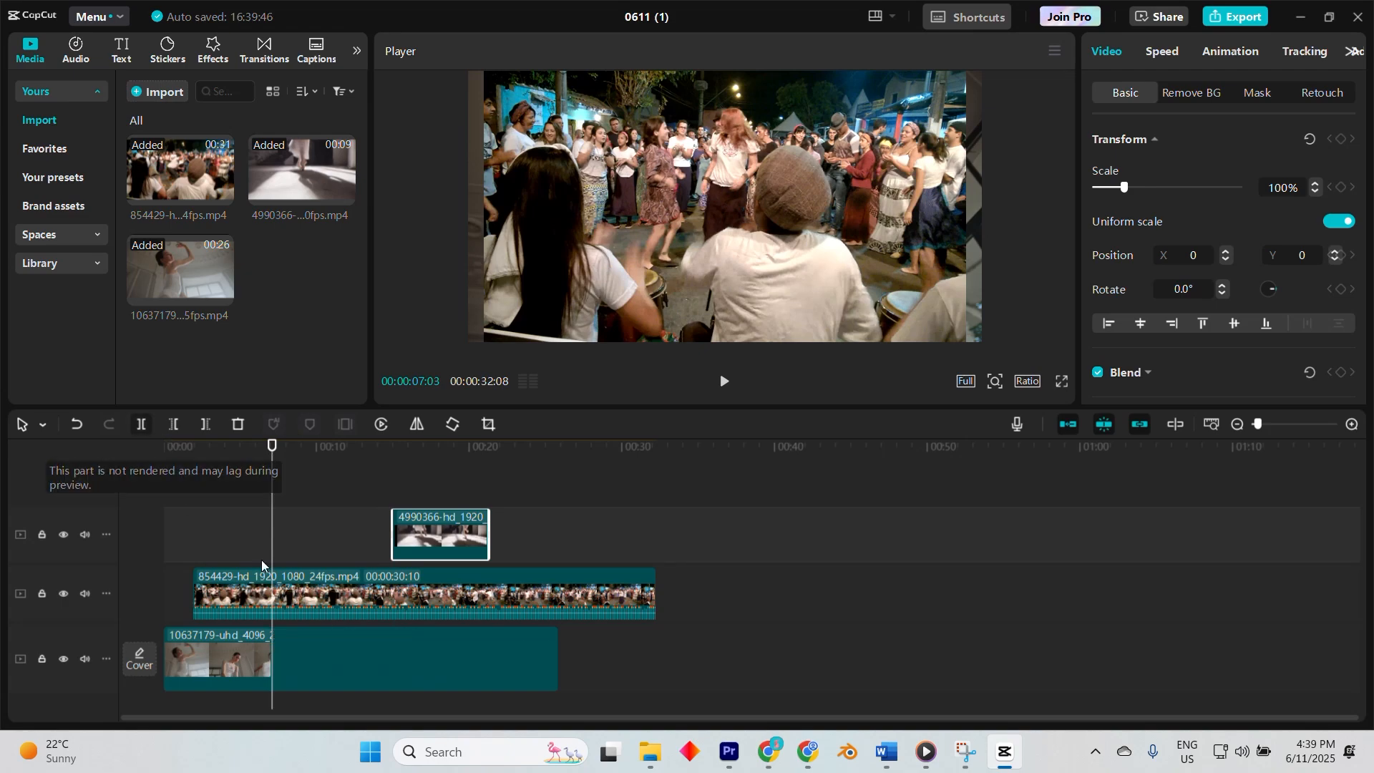
key("ctrl+b")
left_click(269, 596)
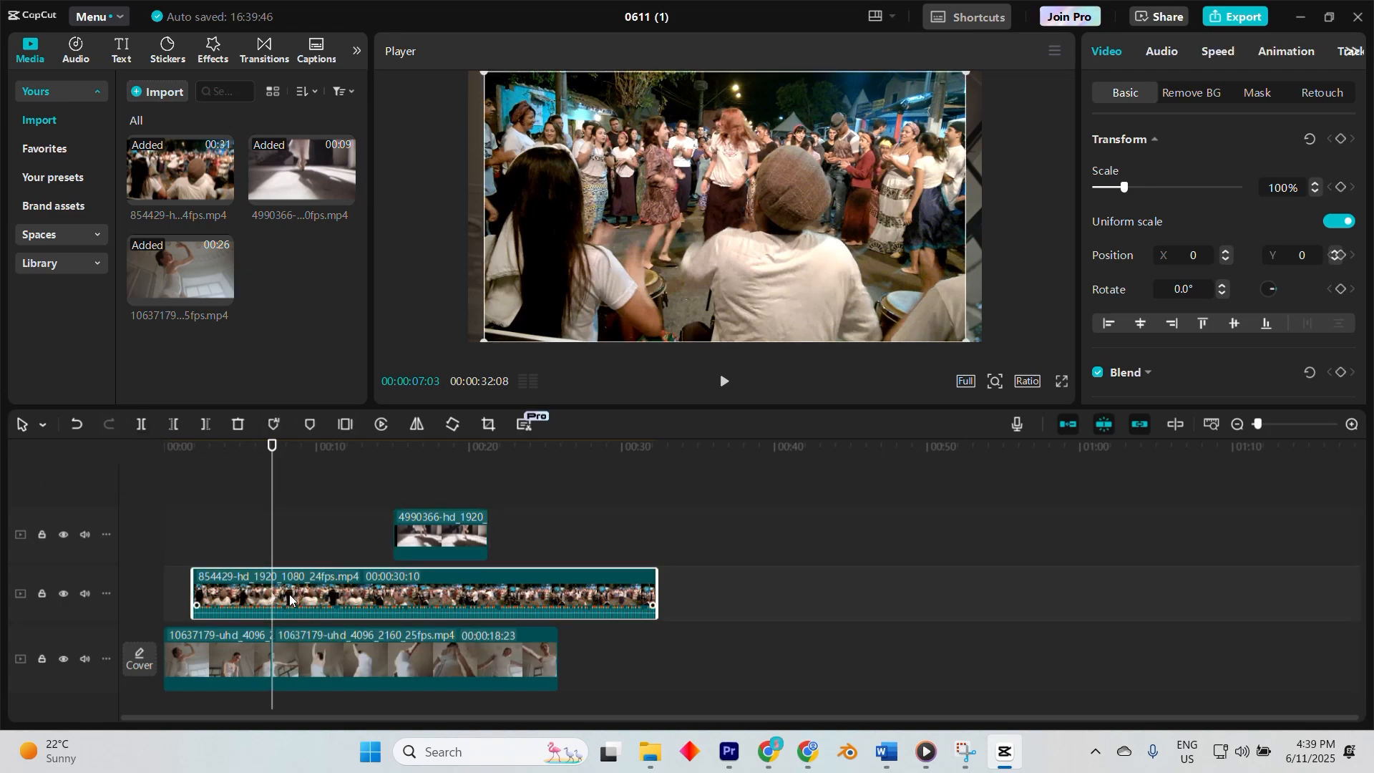
left_click(141, 424)
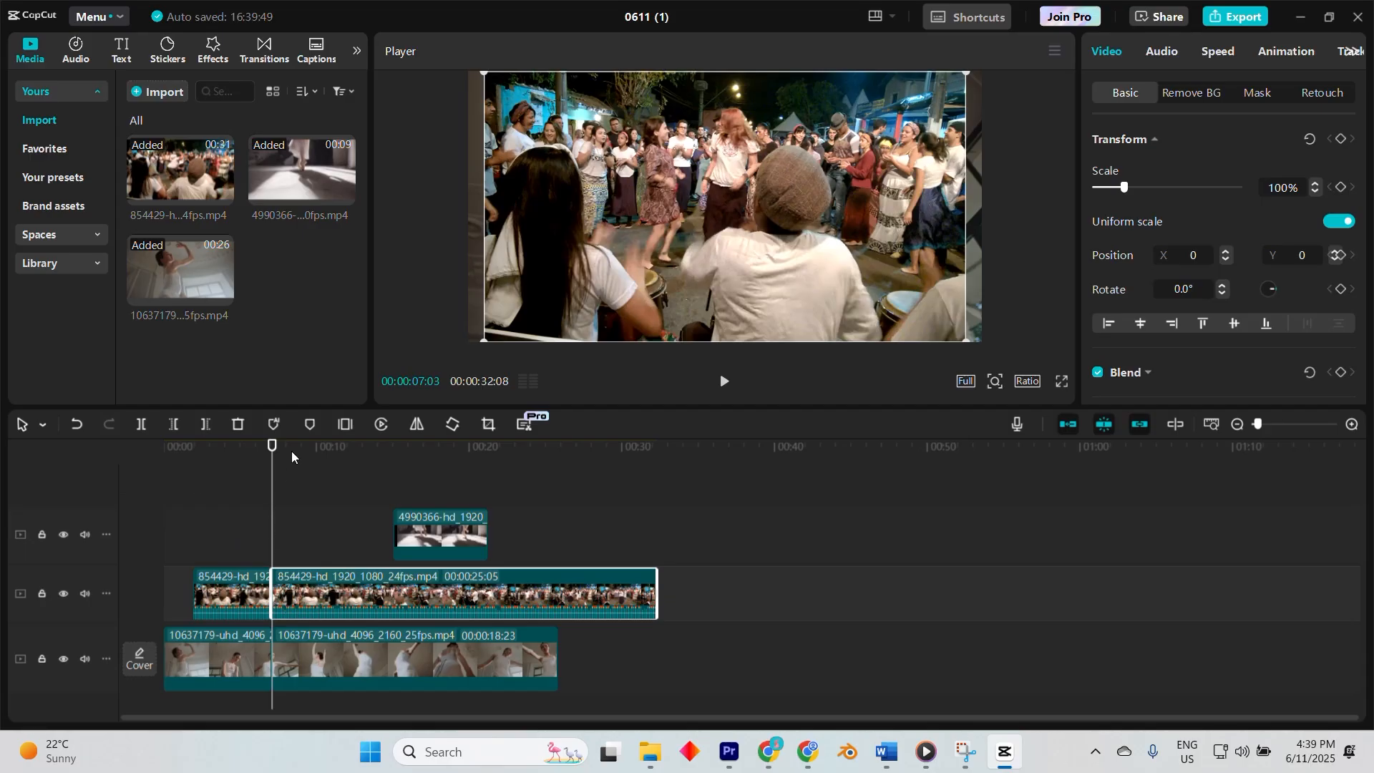
Move the second part of the 854429 clip to about 16 seconds and align the 4990366 clip's start to 00:00:12:19
left_click_drag(272, 458, 285, 459)
left_click_drag(358, 604, 492, 607)
left_click_drag(269, 484, 357, 521)
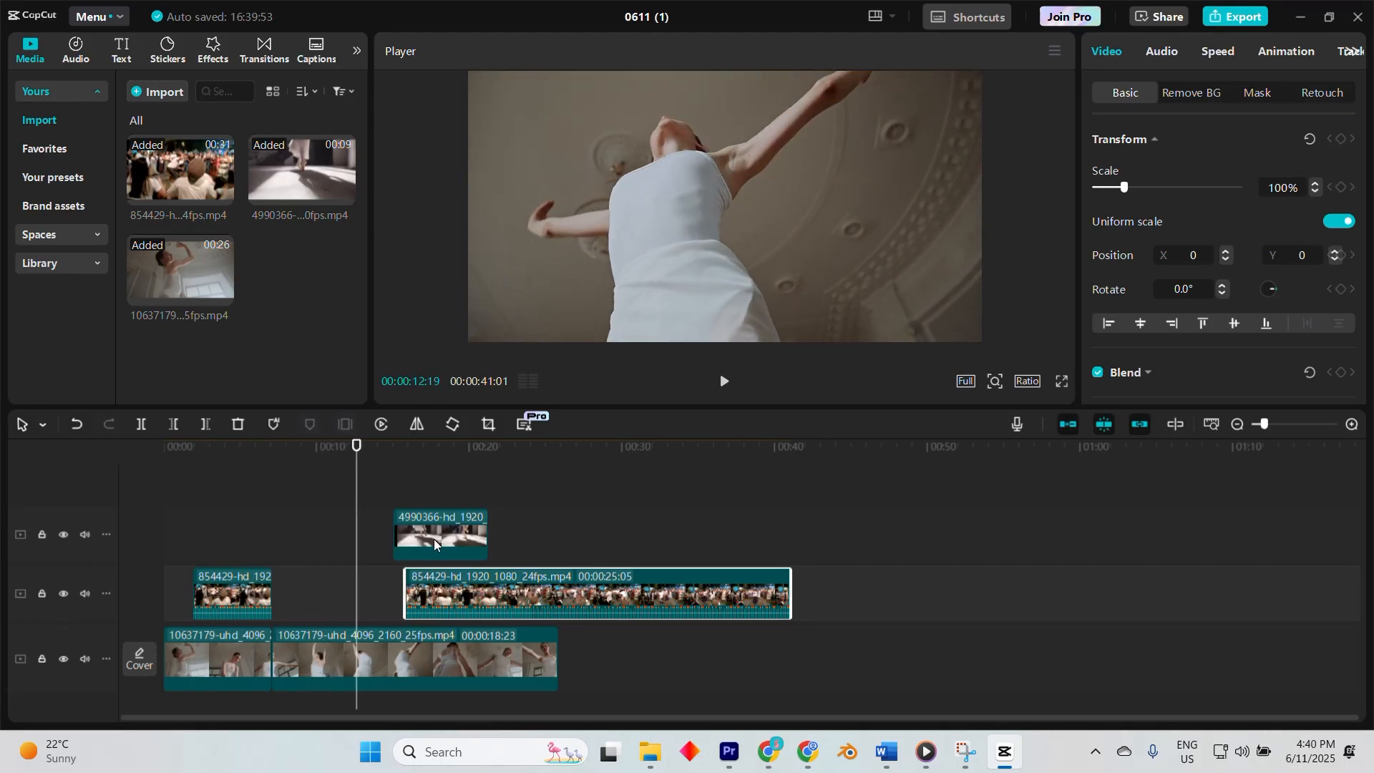
left_click_drag(435, 542, 419, 543)
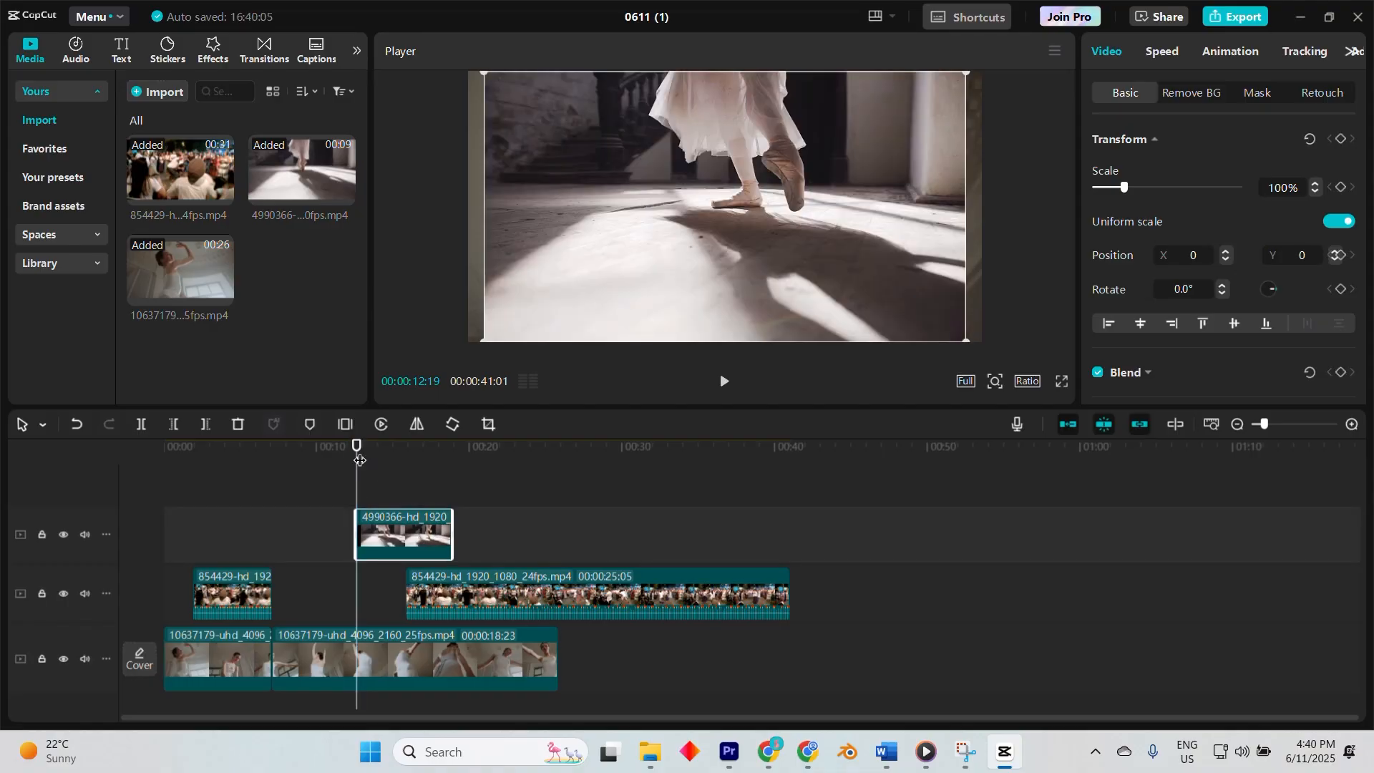
left_click_drag(359, 451, 384, 548)
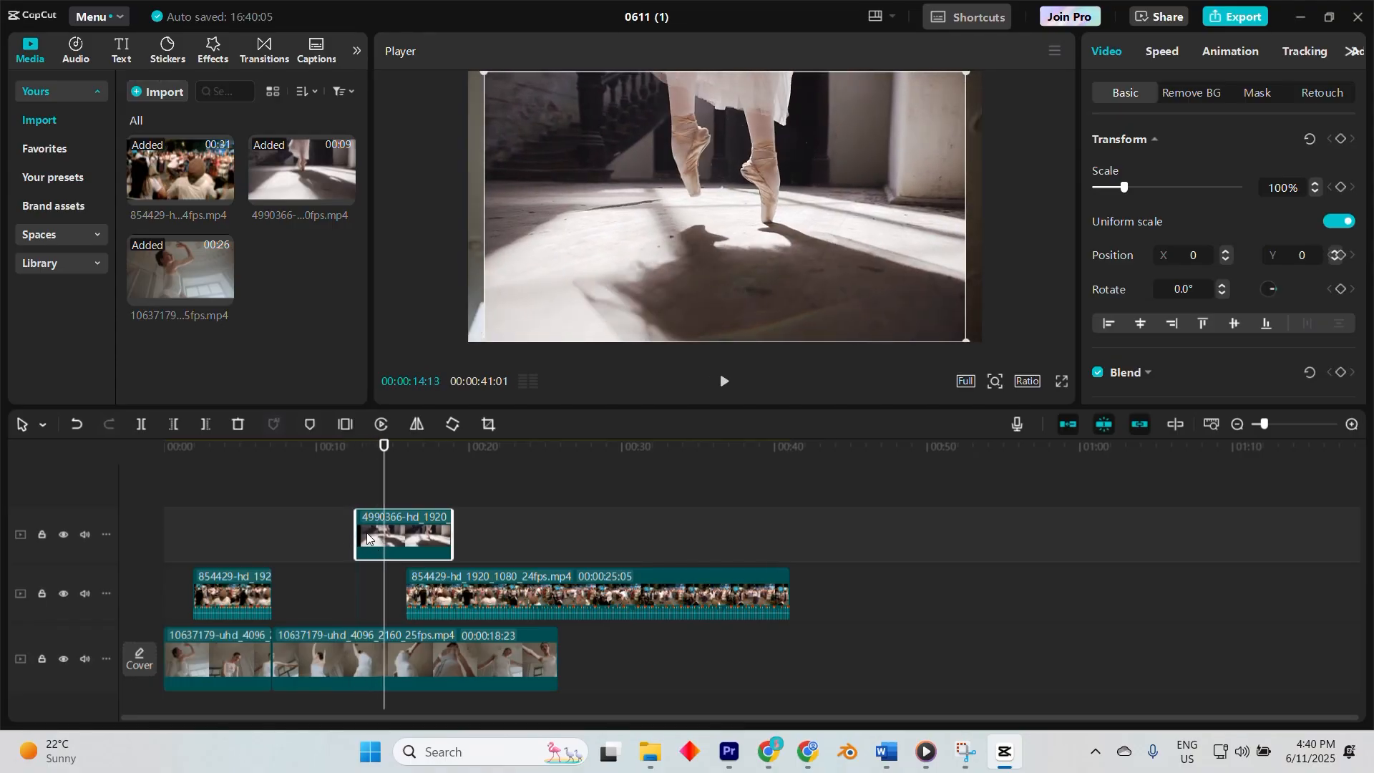
Add the Tearing Paper mask transition at the cut between the two 10637179 parts on the main track
left_click(263, 54)
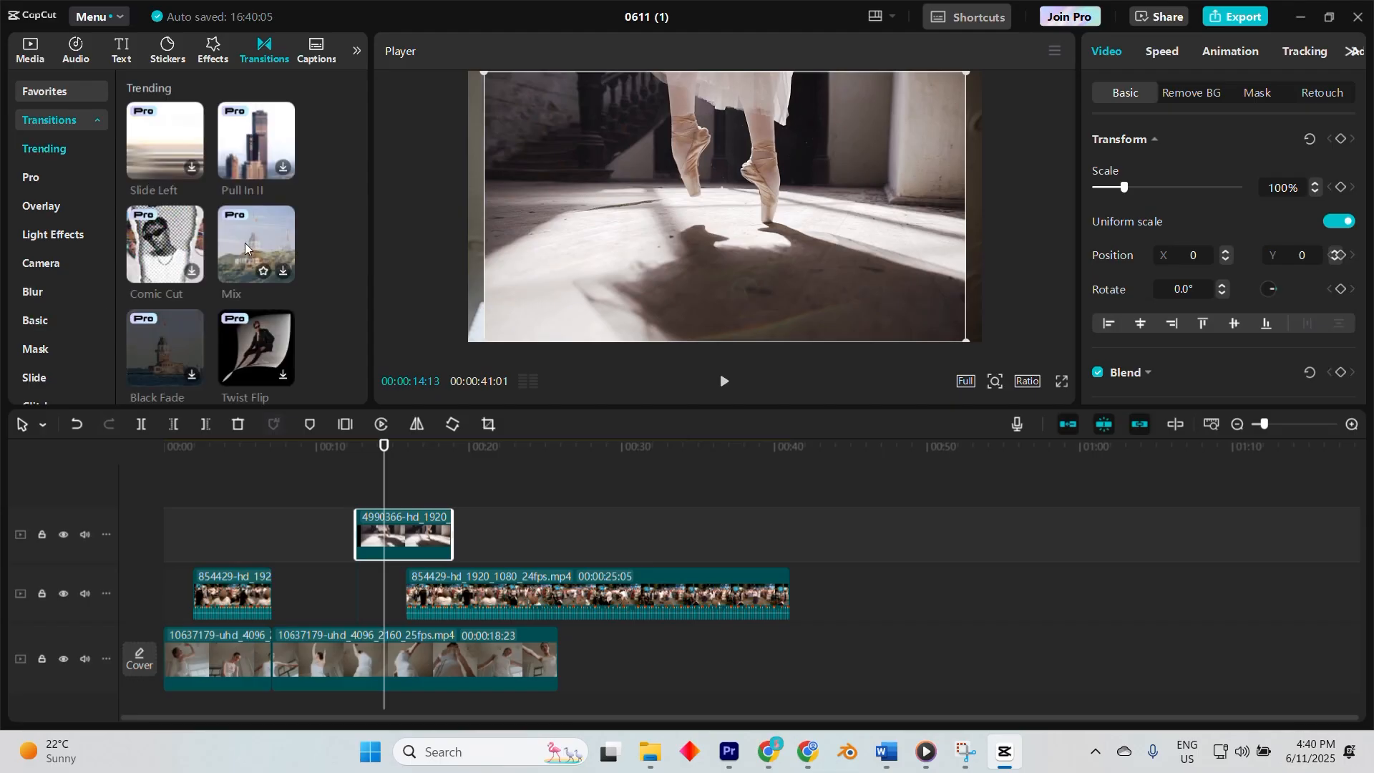
scroll(245, 248, "down", 10)
left_click_drag(244, 249, 271, 653)
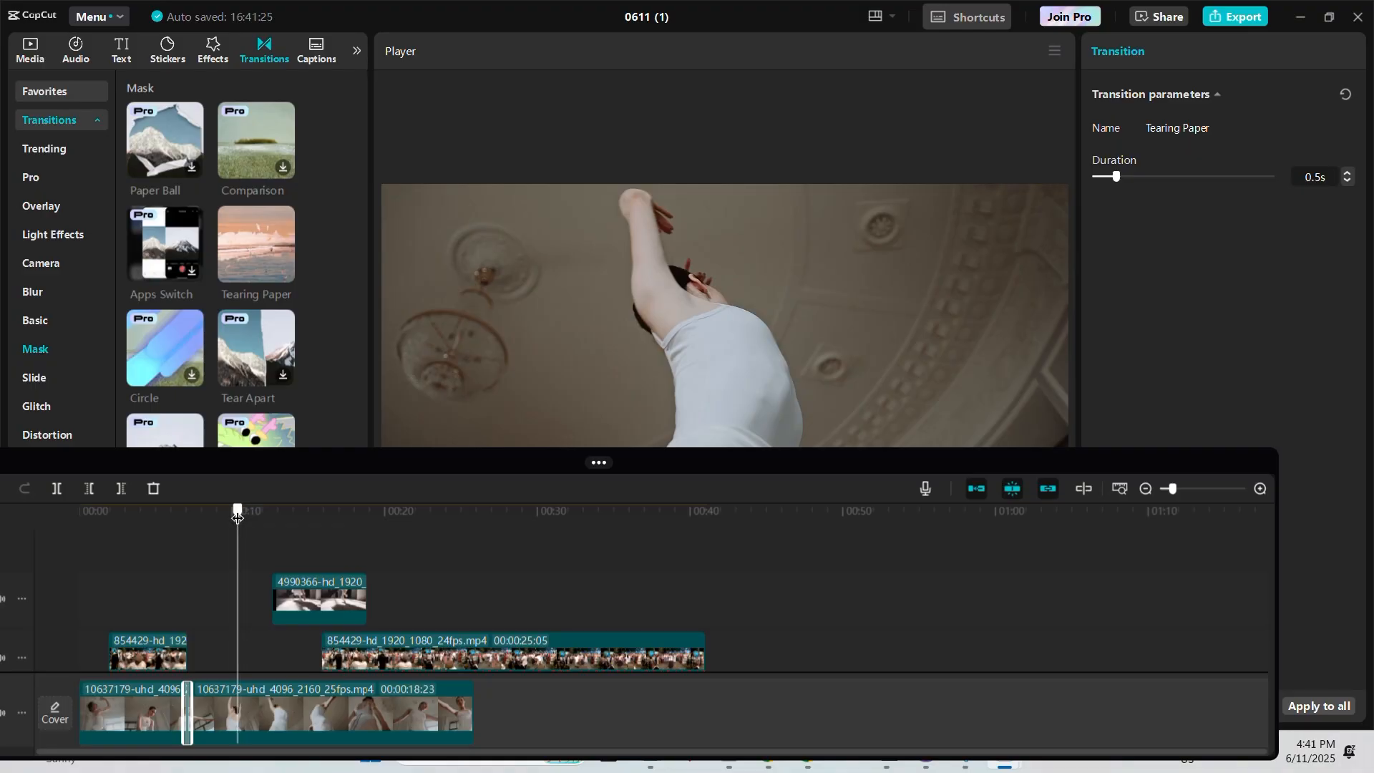
left_click_drag(239, 519, 269, 549)
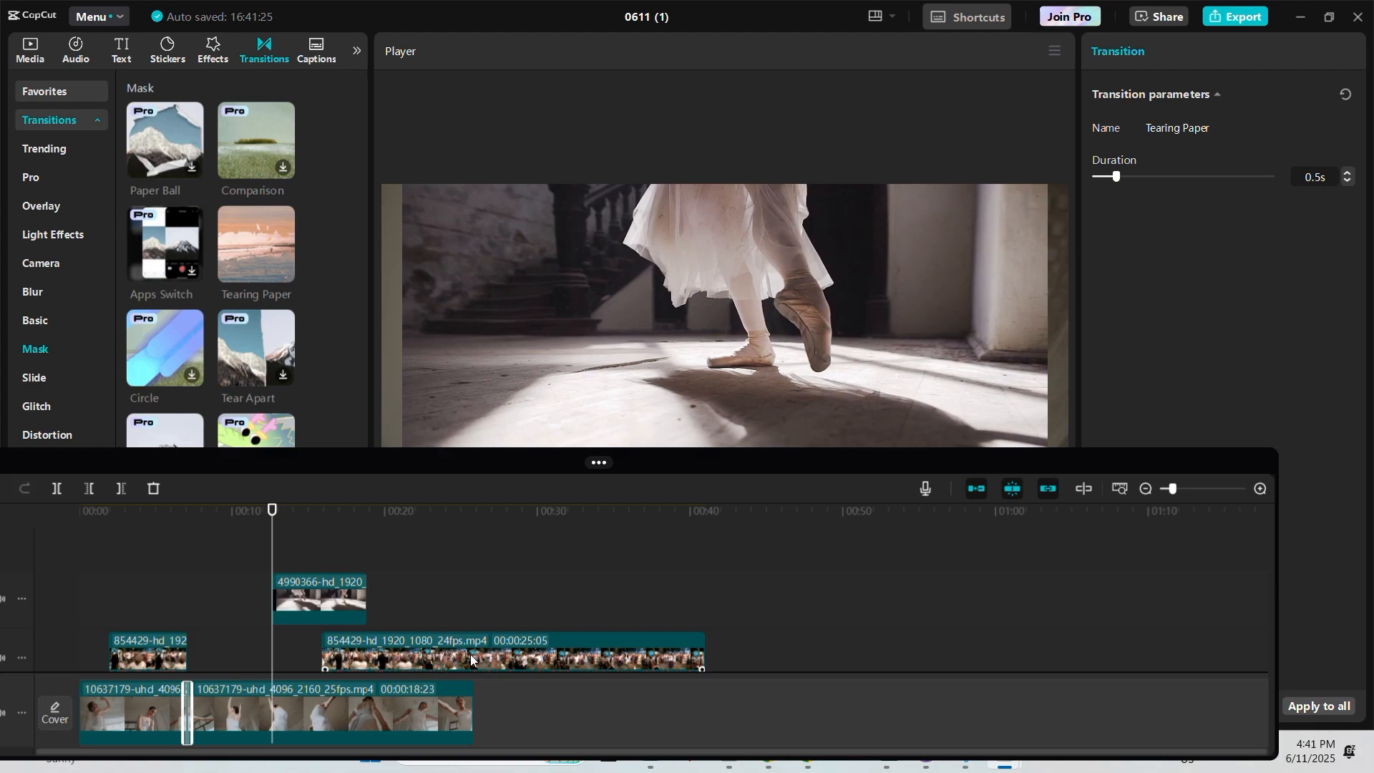
scroll(470, 654, "up", 2)
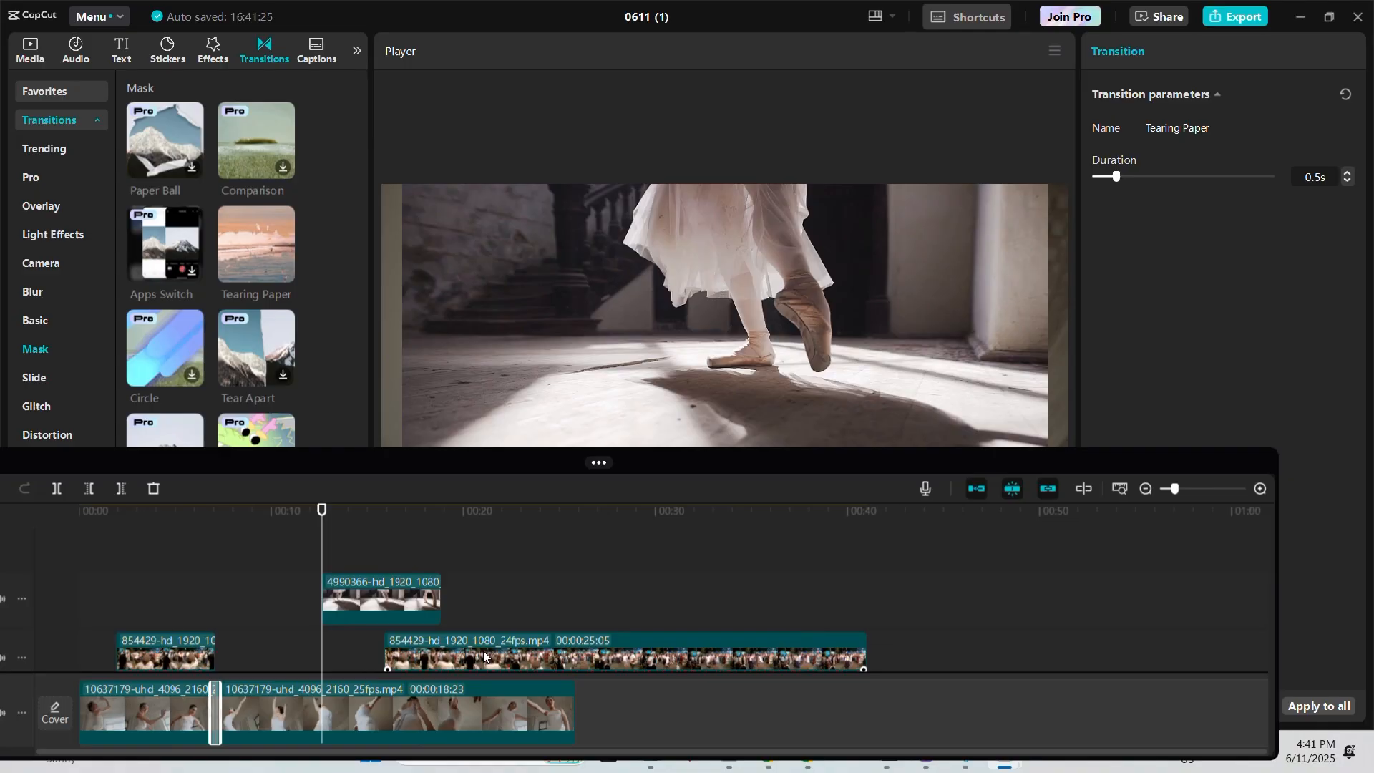
left_click(538, 655)
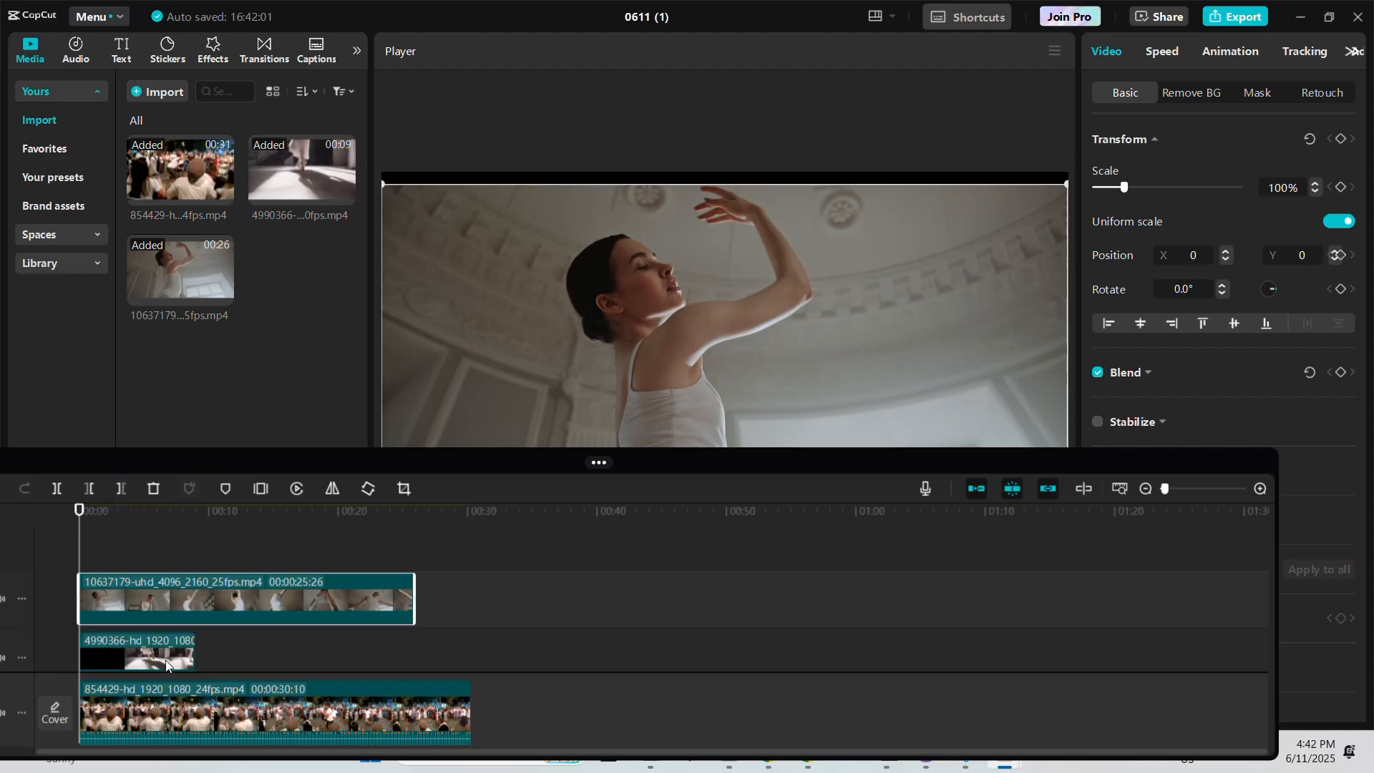
Combine the three stacked full-length clips into a multi-camera clip named Multi-camera clip 1 with Auto sync and proxy off
left_click(156, 652, "ctrl")
left_click(260, 714, "ctrl")
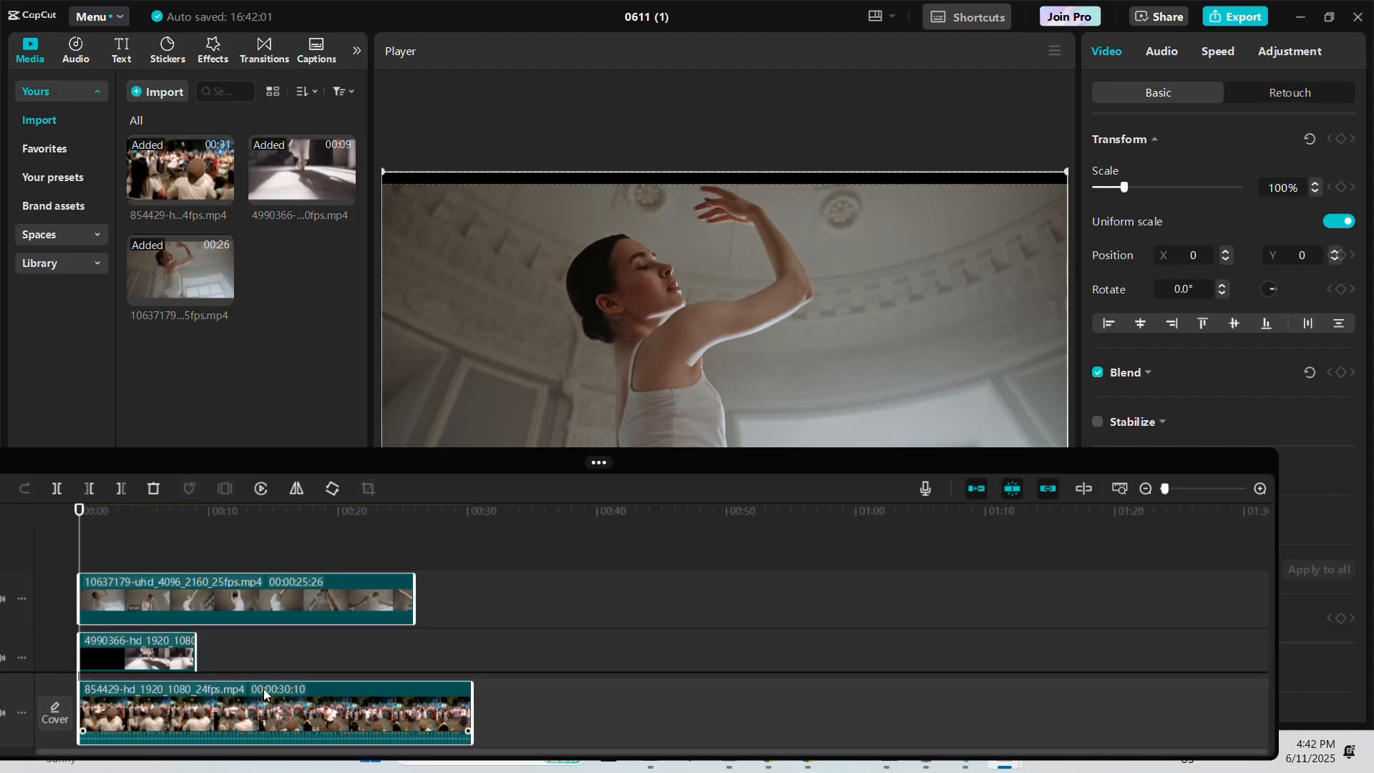
left_click(254, 695, "ctrl")
left_click(136, 655, "ctrl")
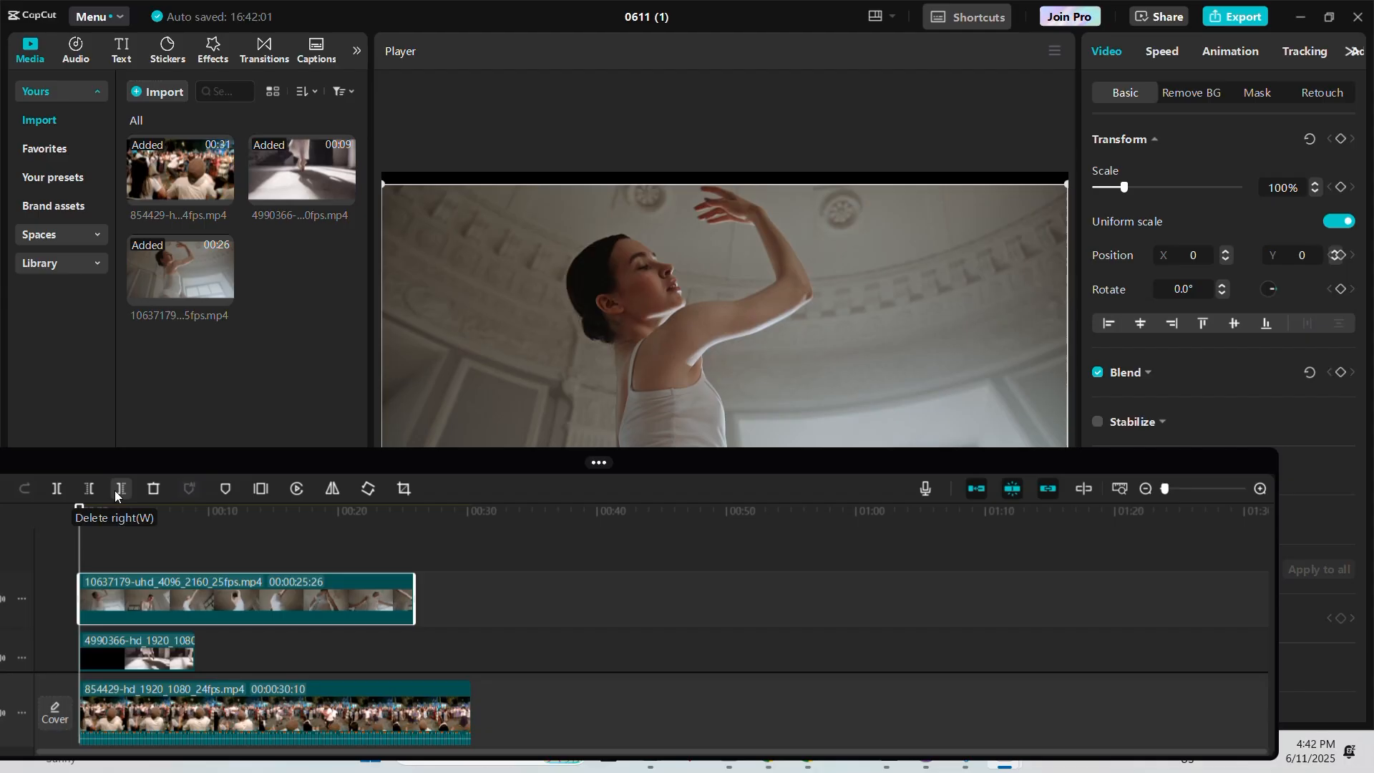
left_click(156, 651, "ctrl")
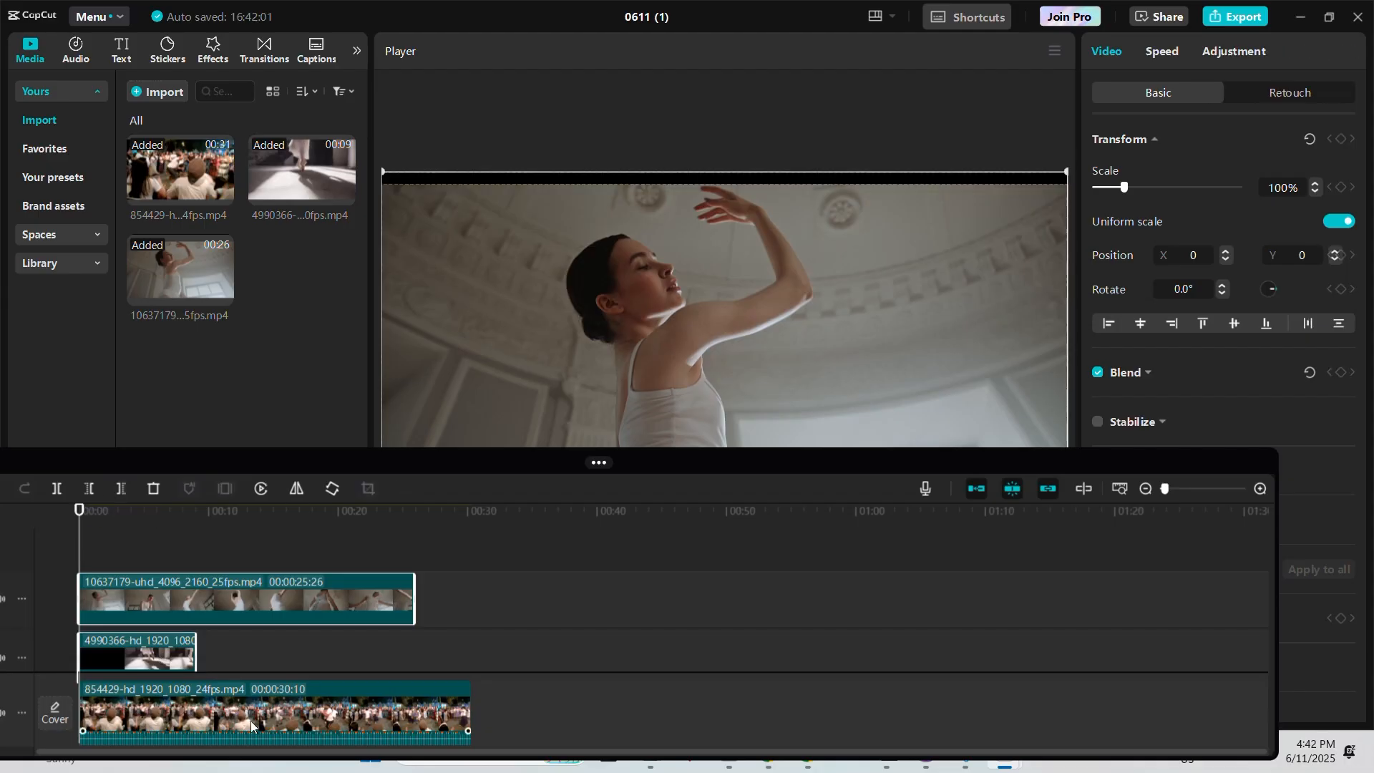
left_click(264, 693, "ctrl")
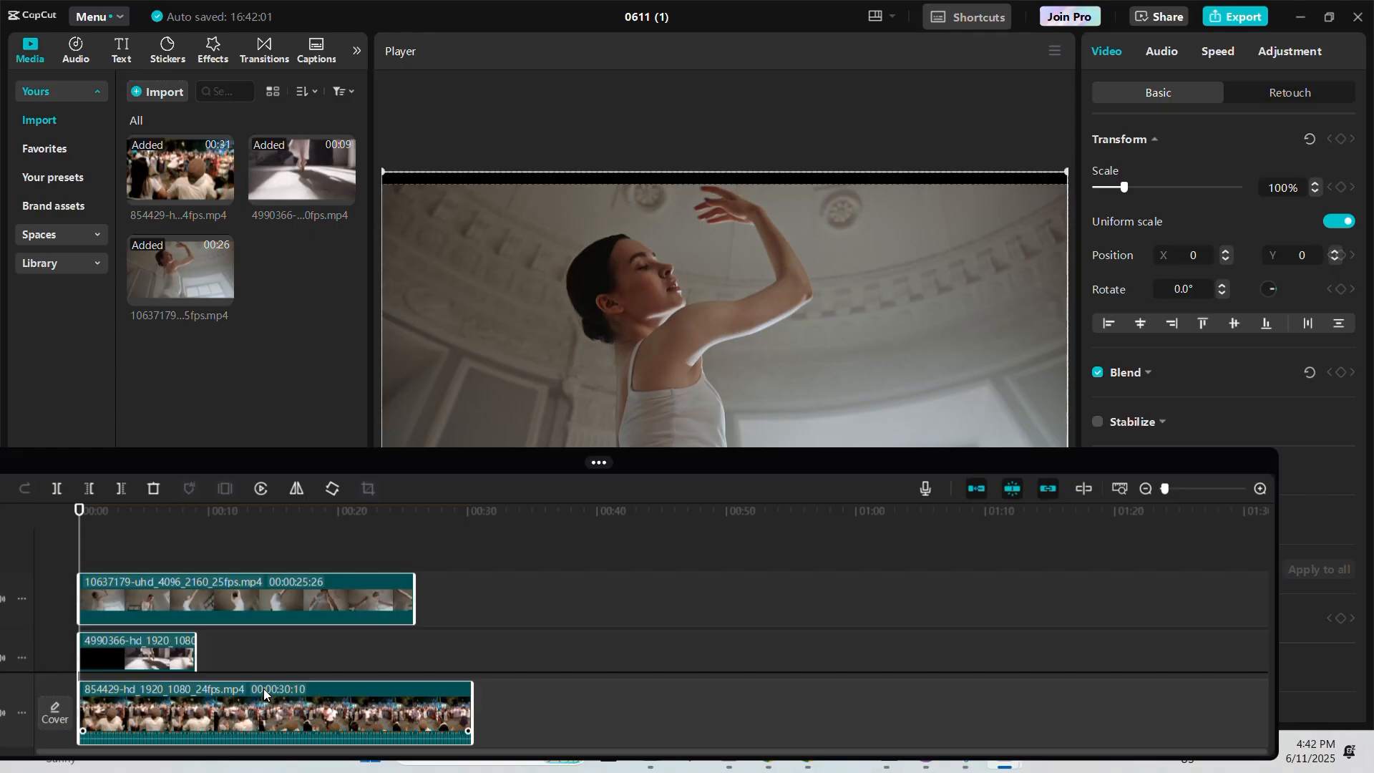
right_click(251, 697)
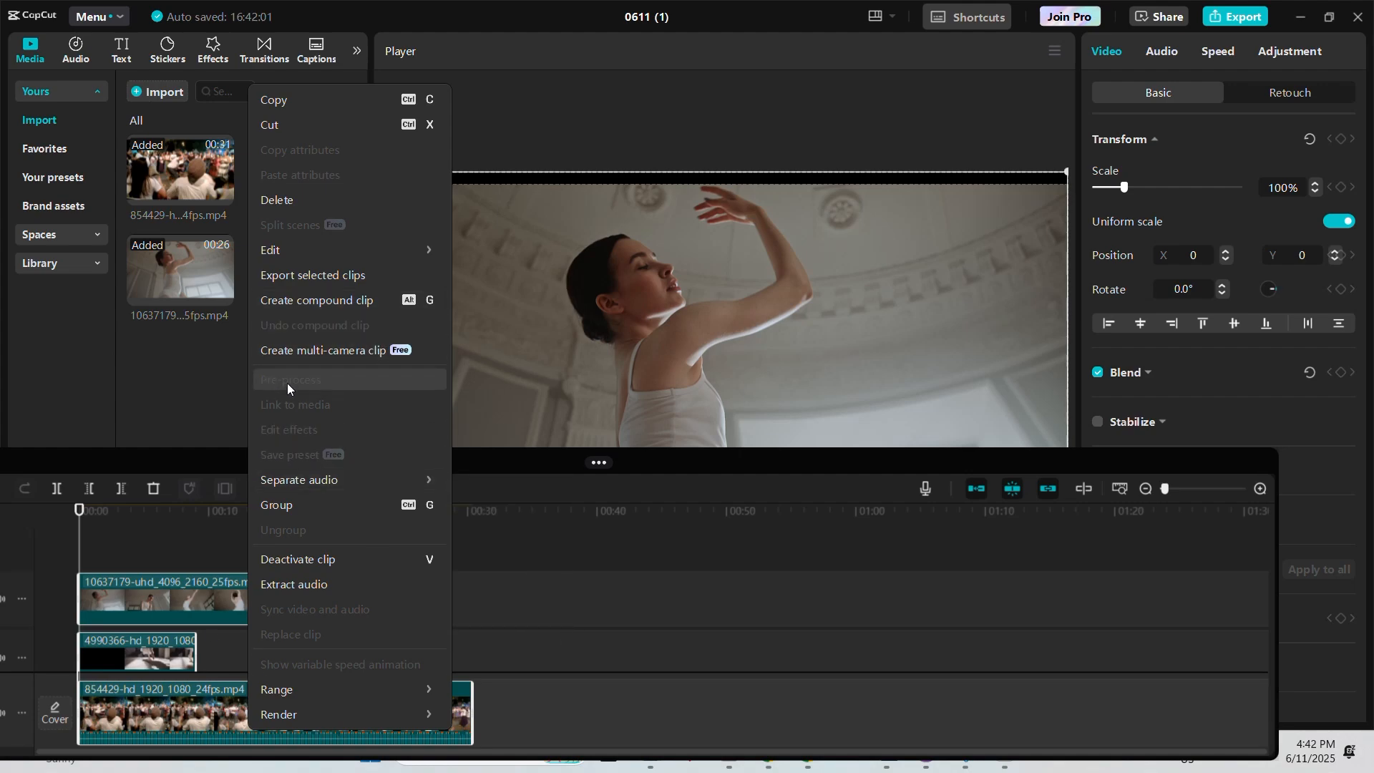
left_click(315, 350)
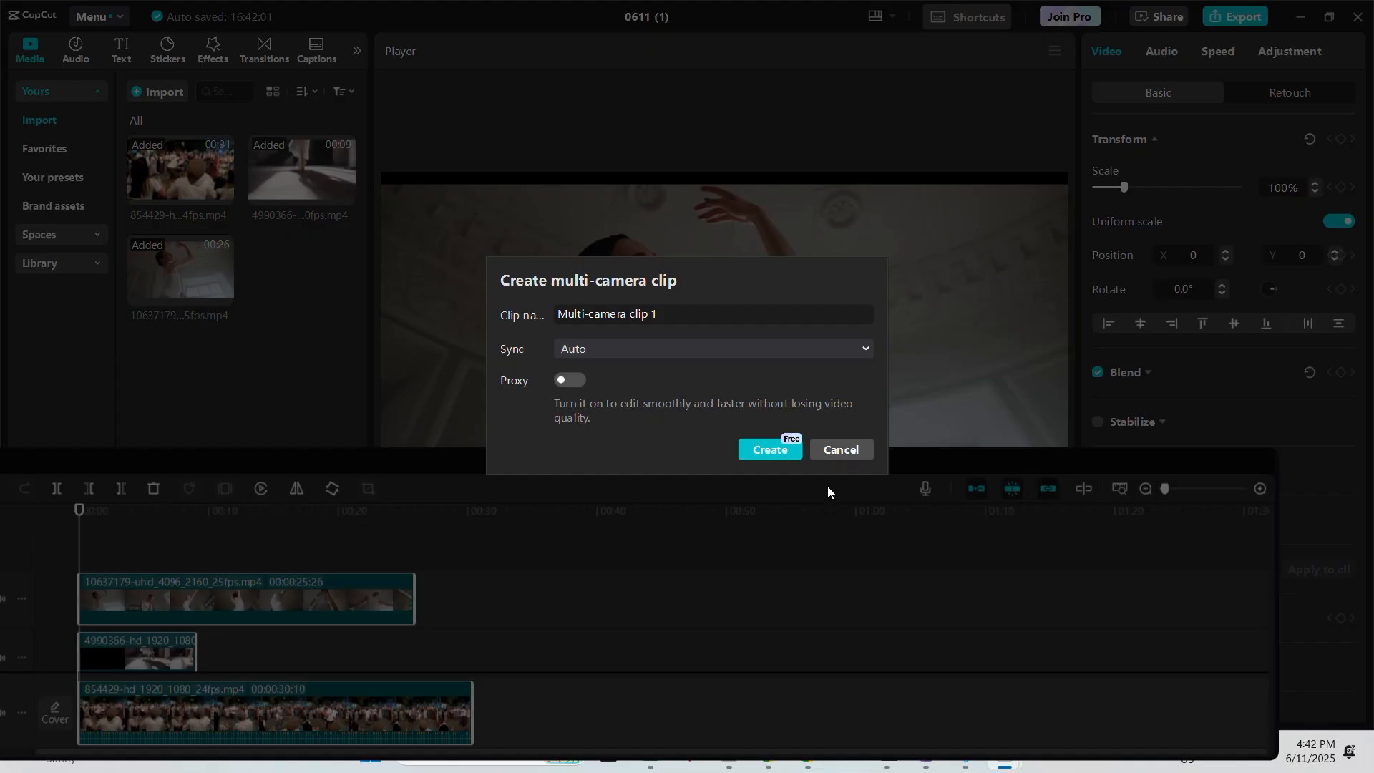
left_click(768, 449)
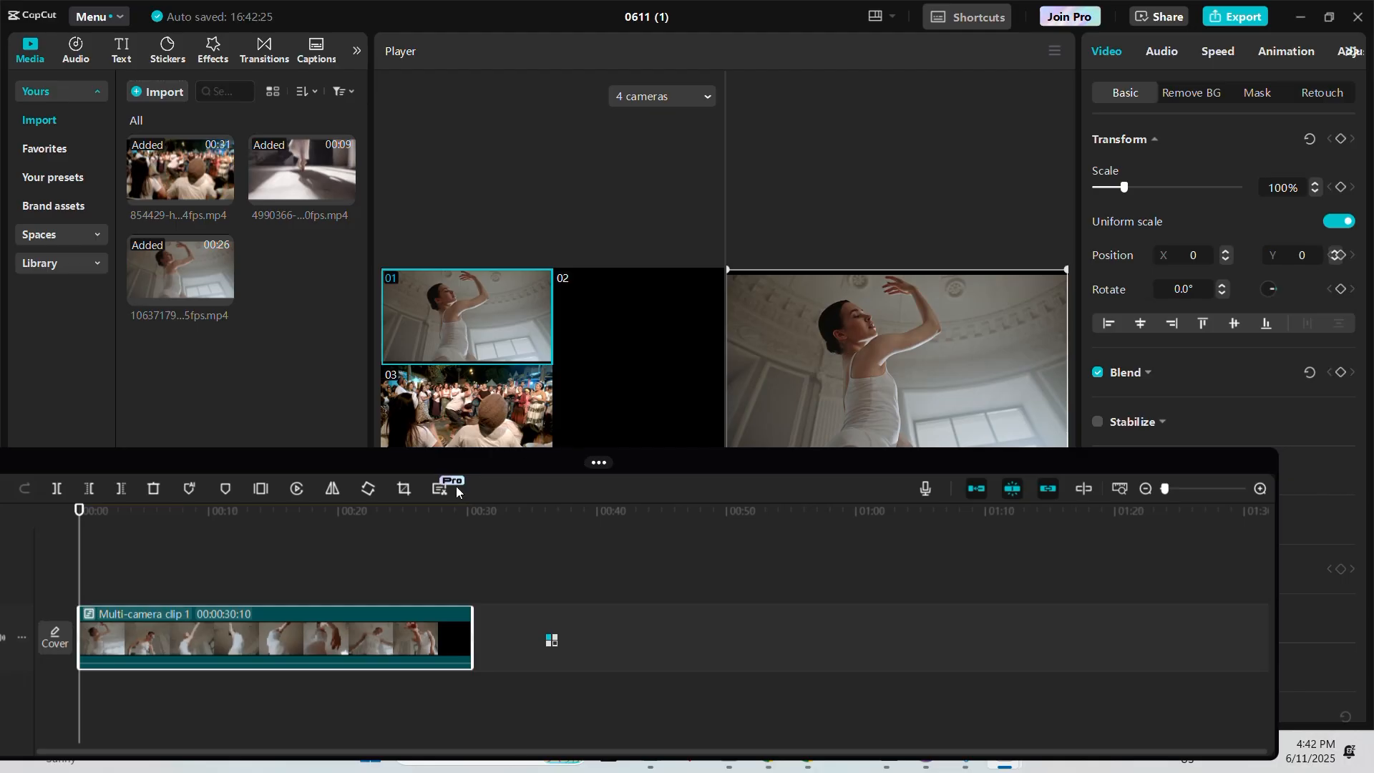
Play the multi-camera clip and switch live to camera 02 at about 2 seconds, 01 at 6, 03 at 10 and 01 at 16
key("space")
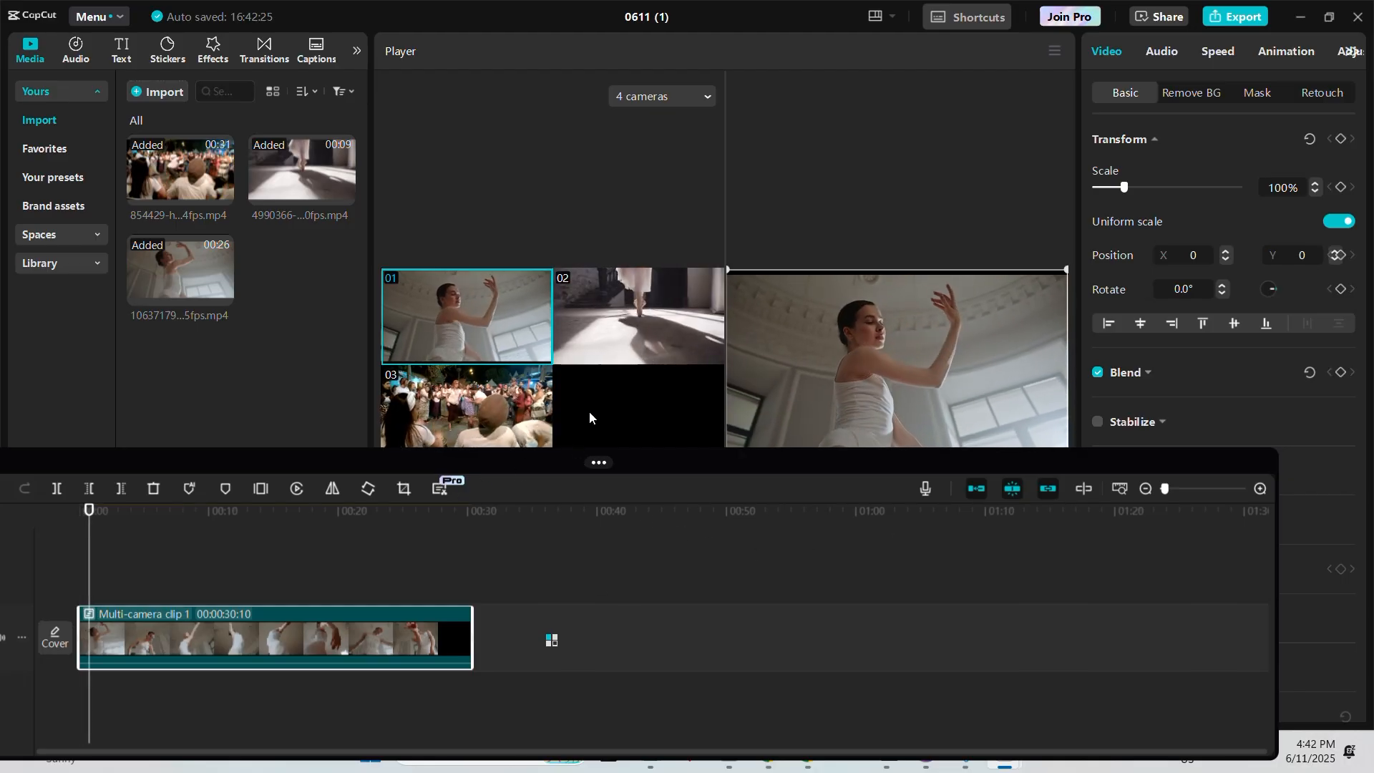
left_click(629, 325)
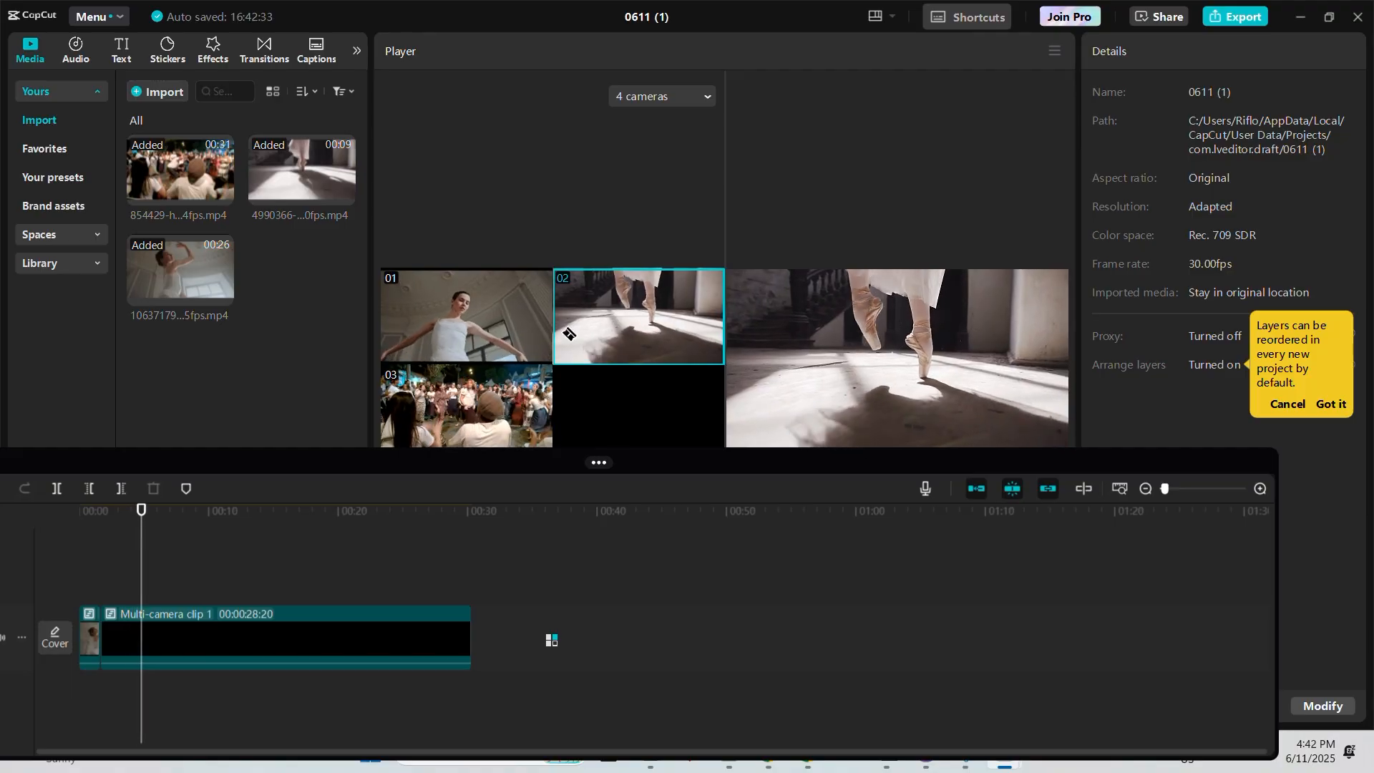
left_click(496, 349)
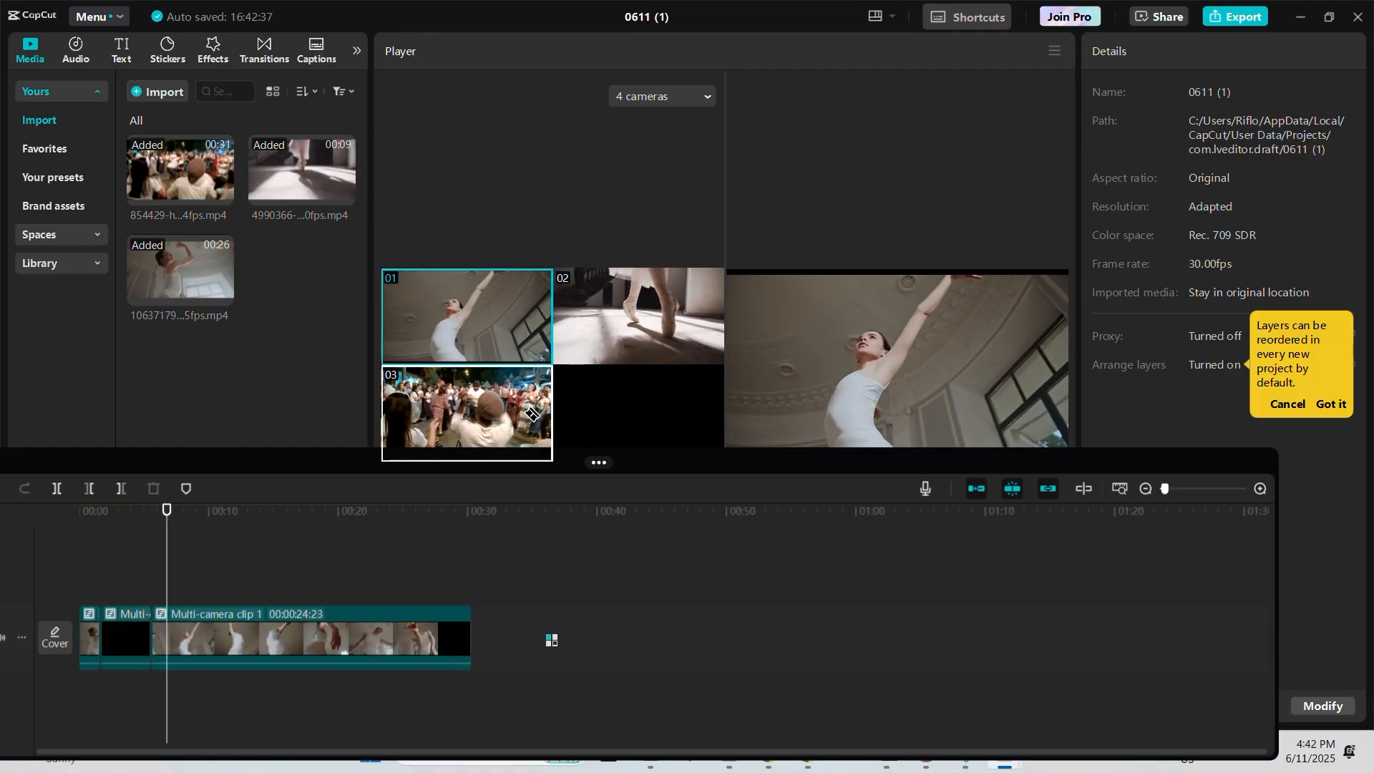
left_click(496, 410)
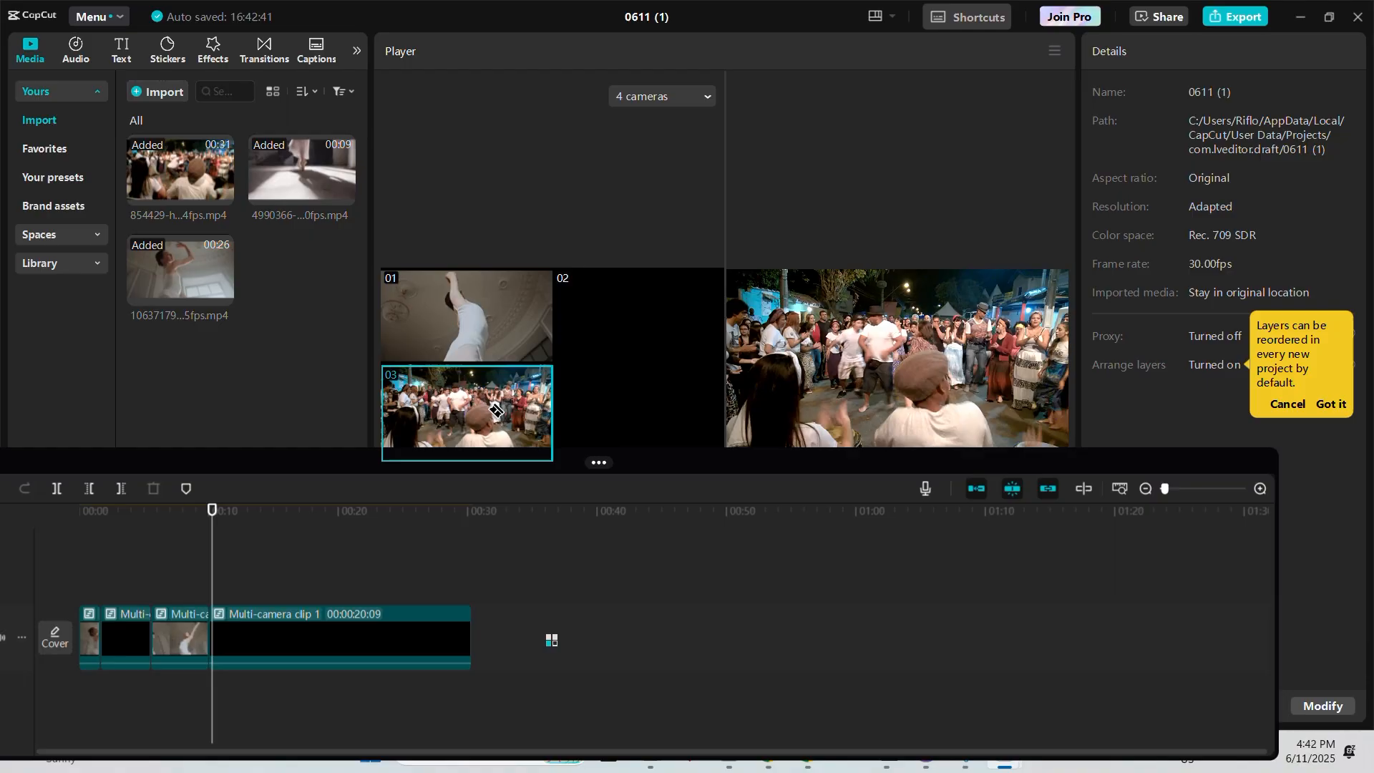
left_click(506, 320)
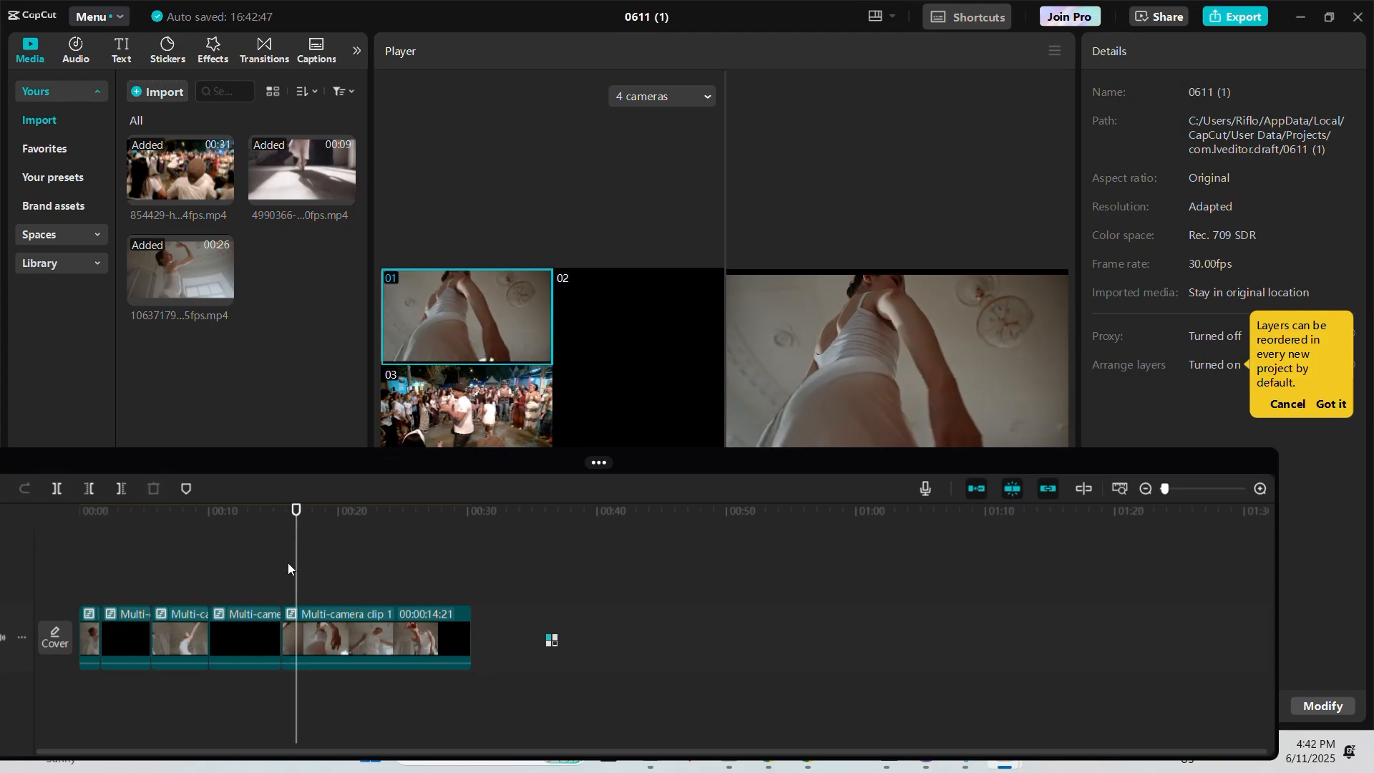
Move the cut between the fourth and fifth multi-camera segments earlier, to about 14 seconds
left_click(289, 631)
scroll(281, 627, "up", 5)
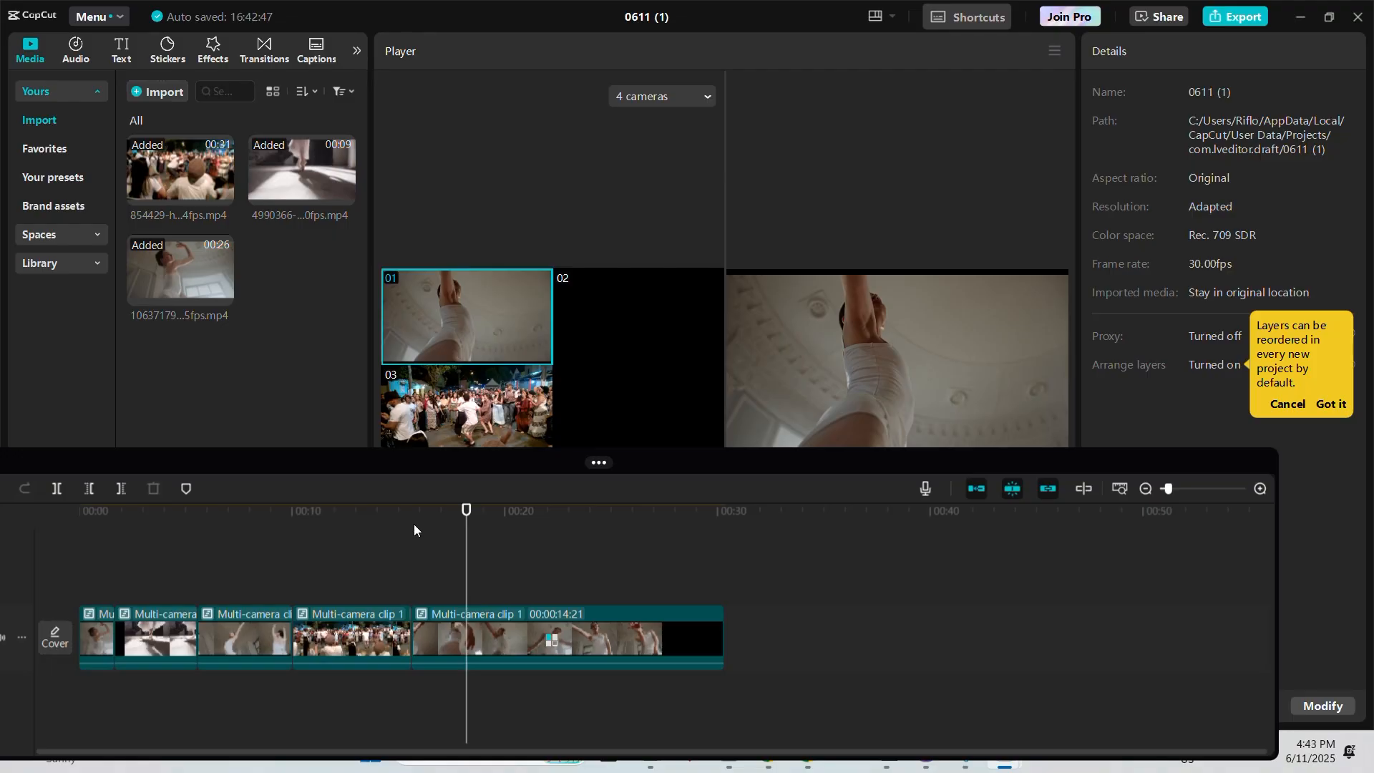
left_click(358, 510)
left_click(414, 631)
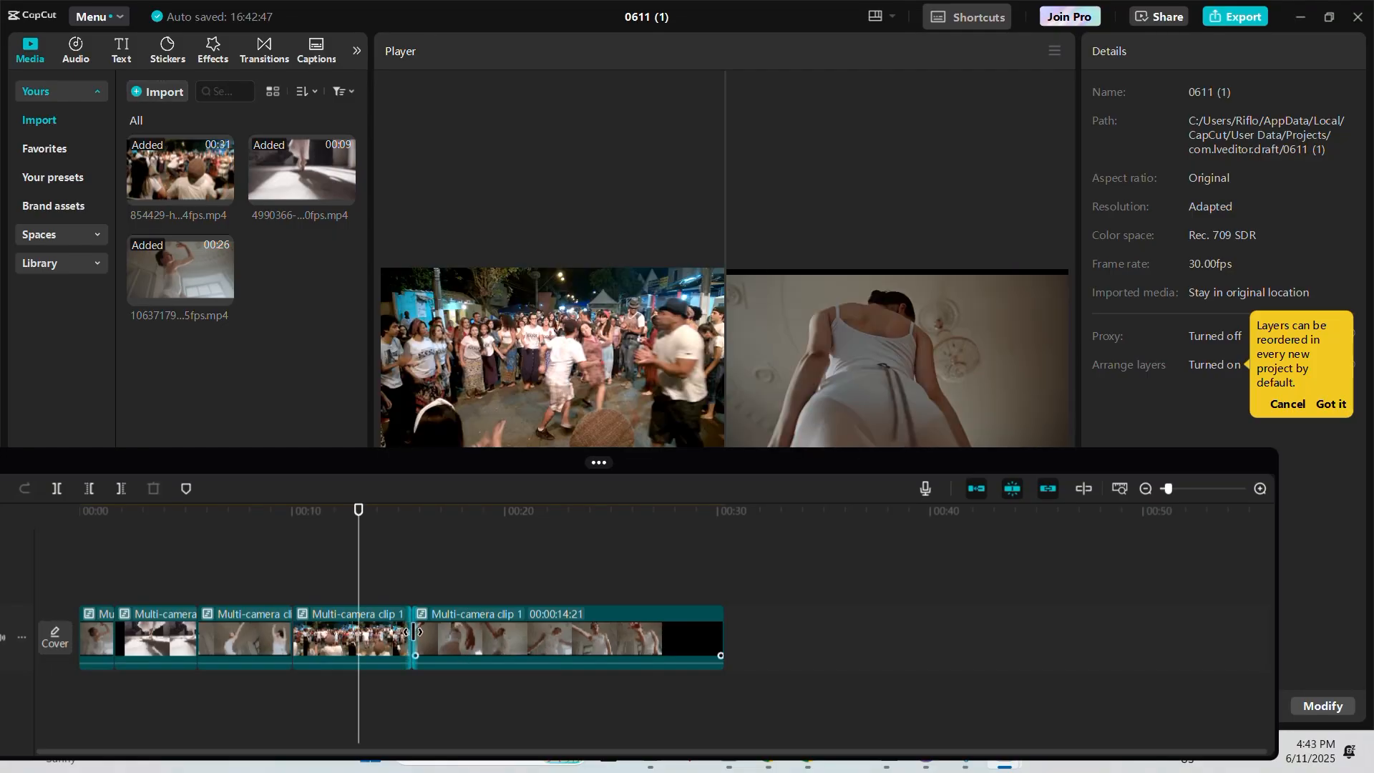
left_click_drag(413, 631, 376, 636)
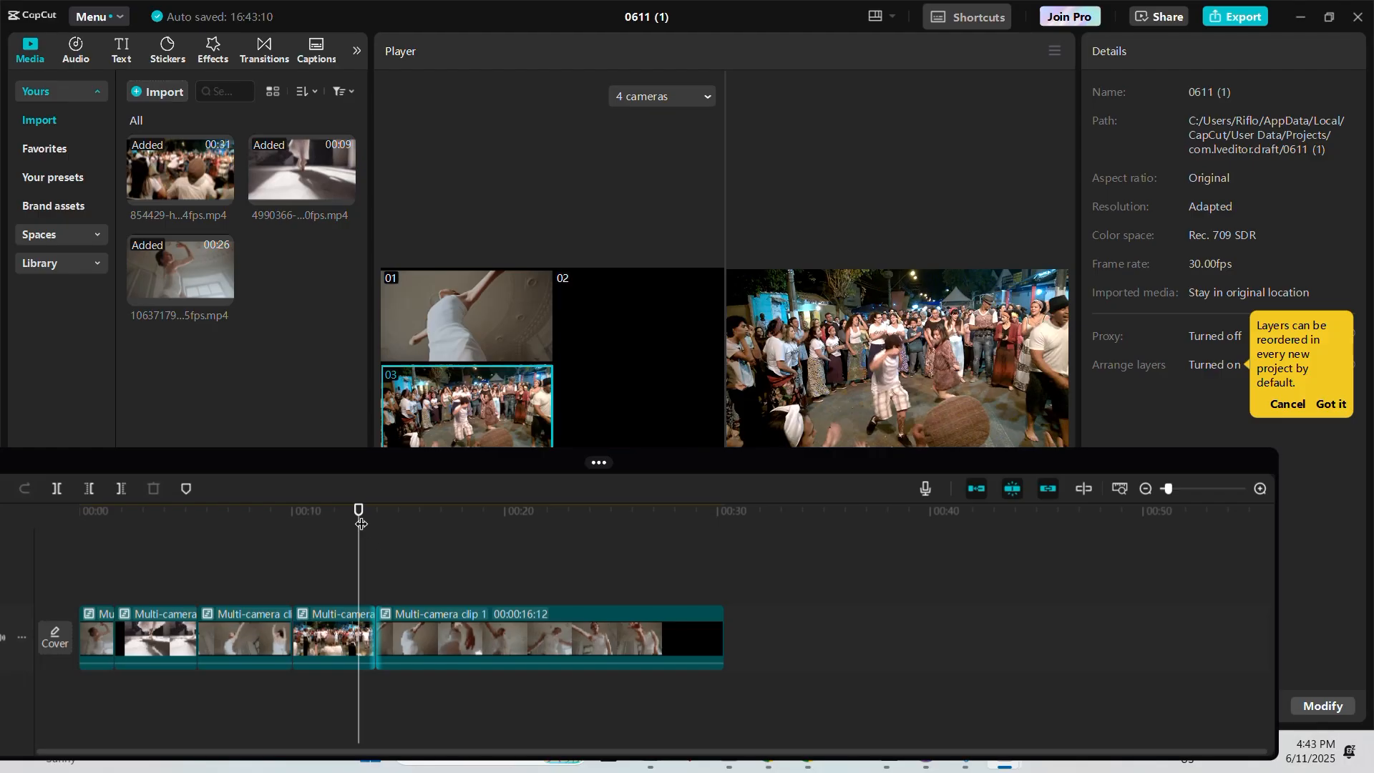
Trim the end of the fourth multi-camera segment so it finishes at about 13 seconds
left_click_drag(361, 524, 246, 523)
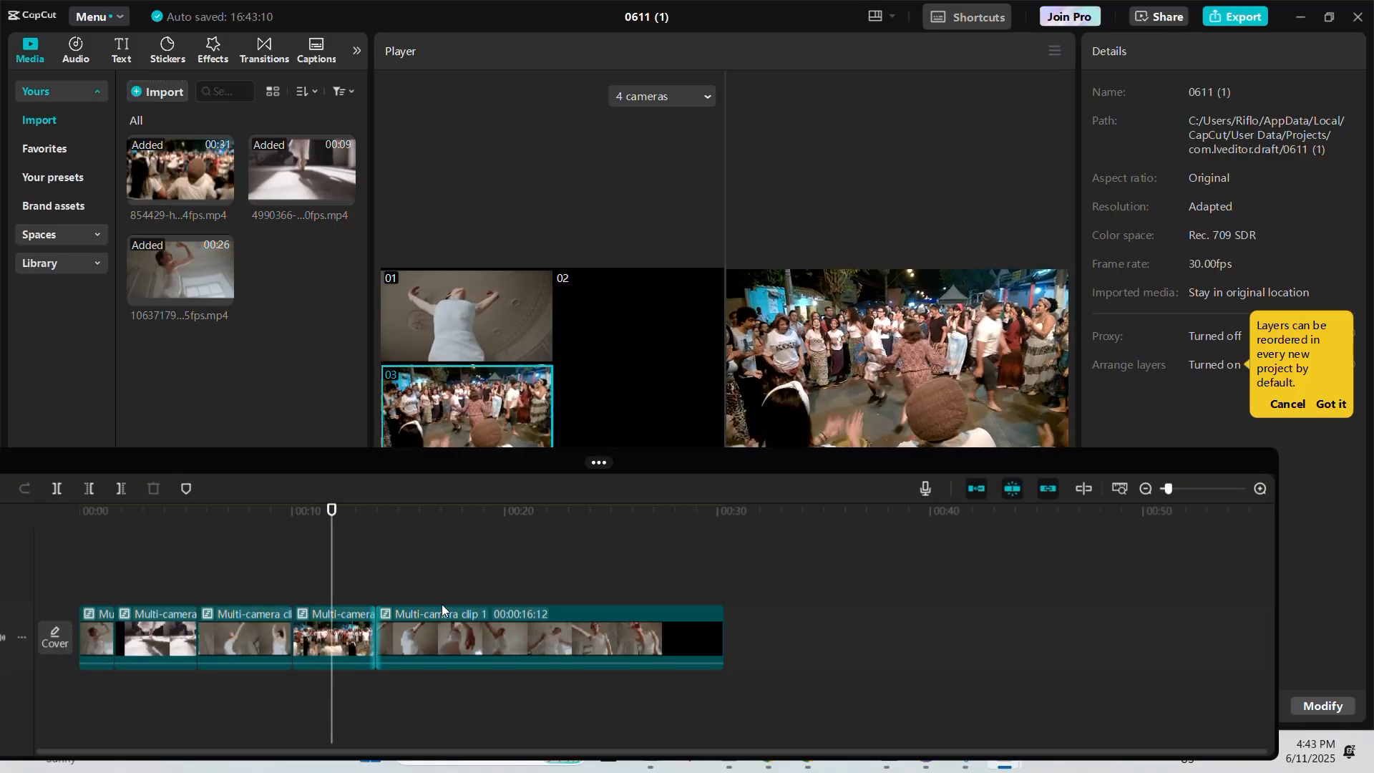
left_click(368, 625)
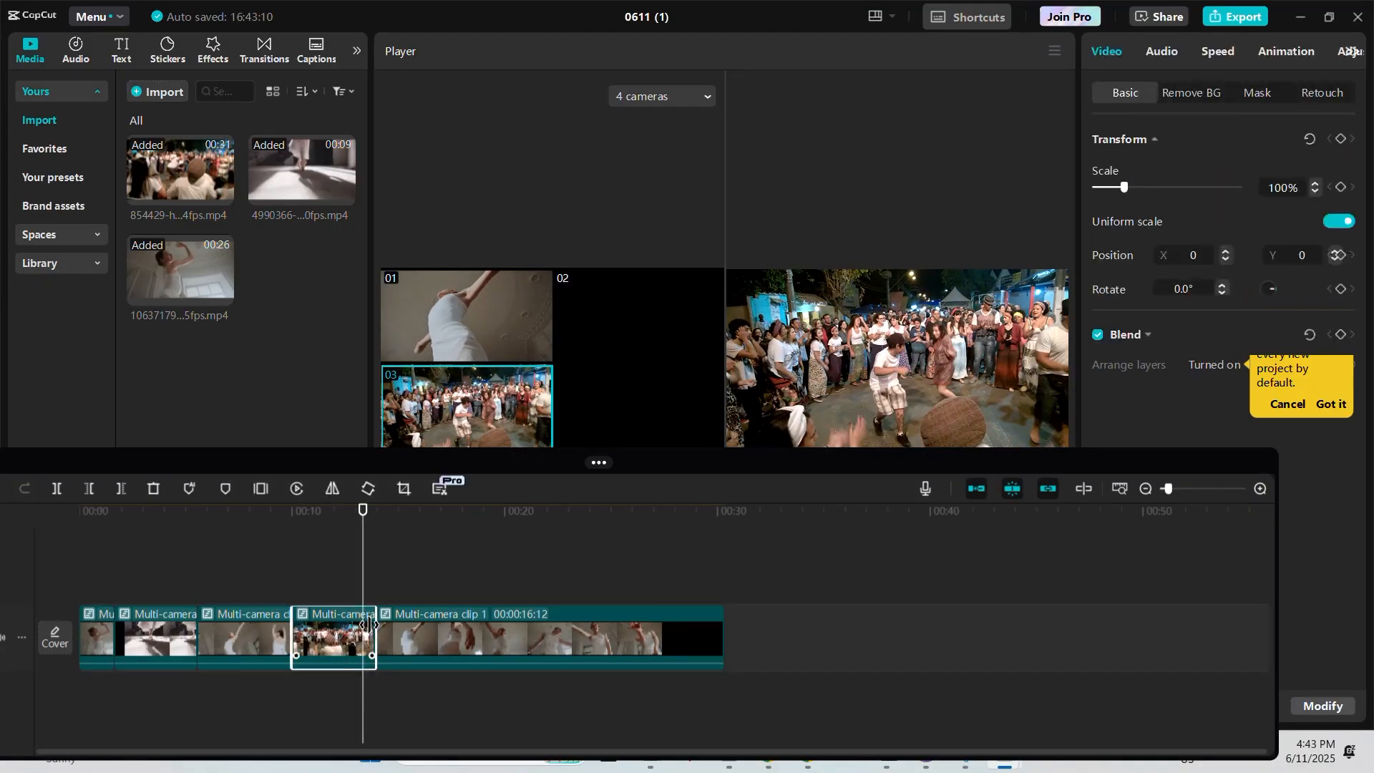
left_click_drag(369, 625, 356, 625)
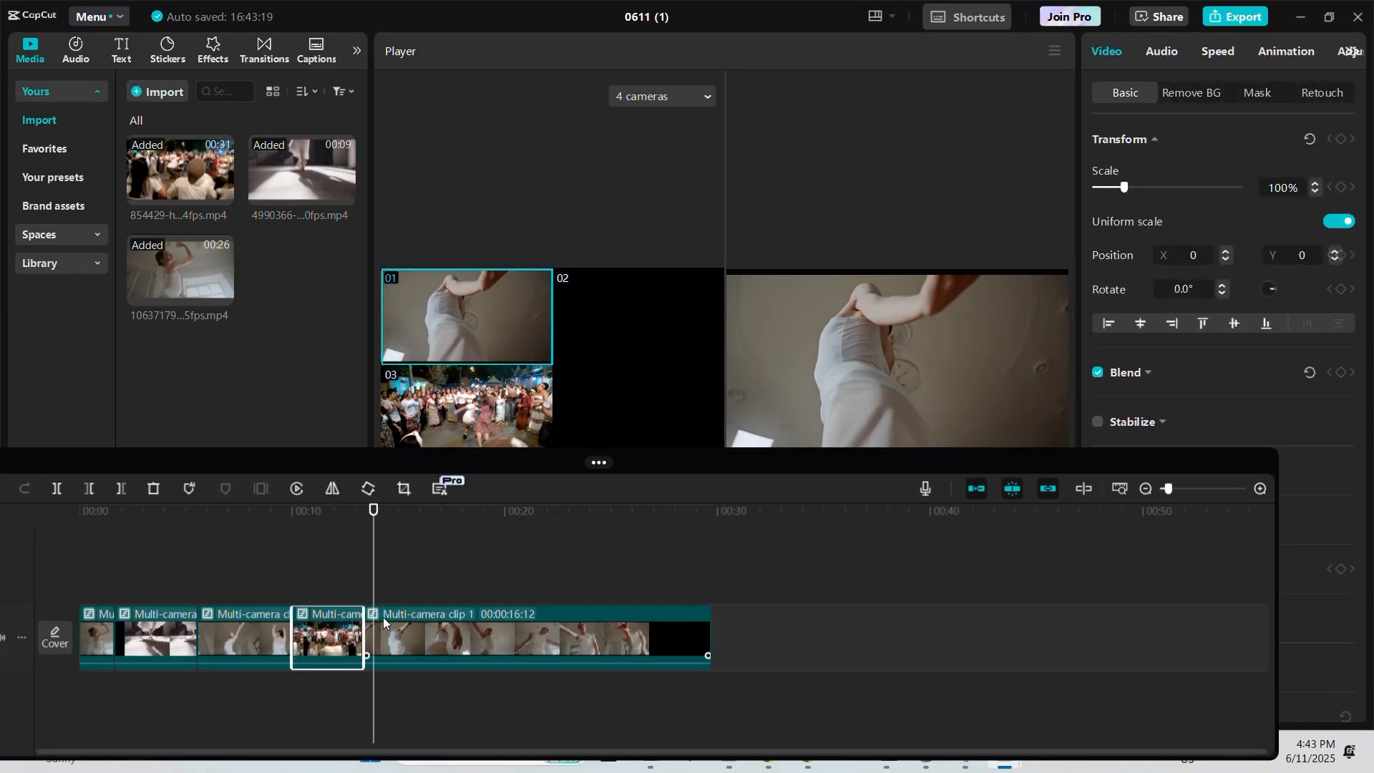
Trim the end of the last multi-camera segment to 00:00:16:03
left_click(242, 611)
left_click_drag(242, 612, 422, 648)
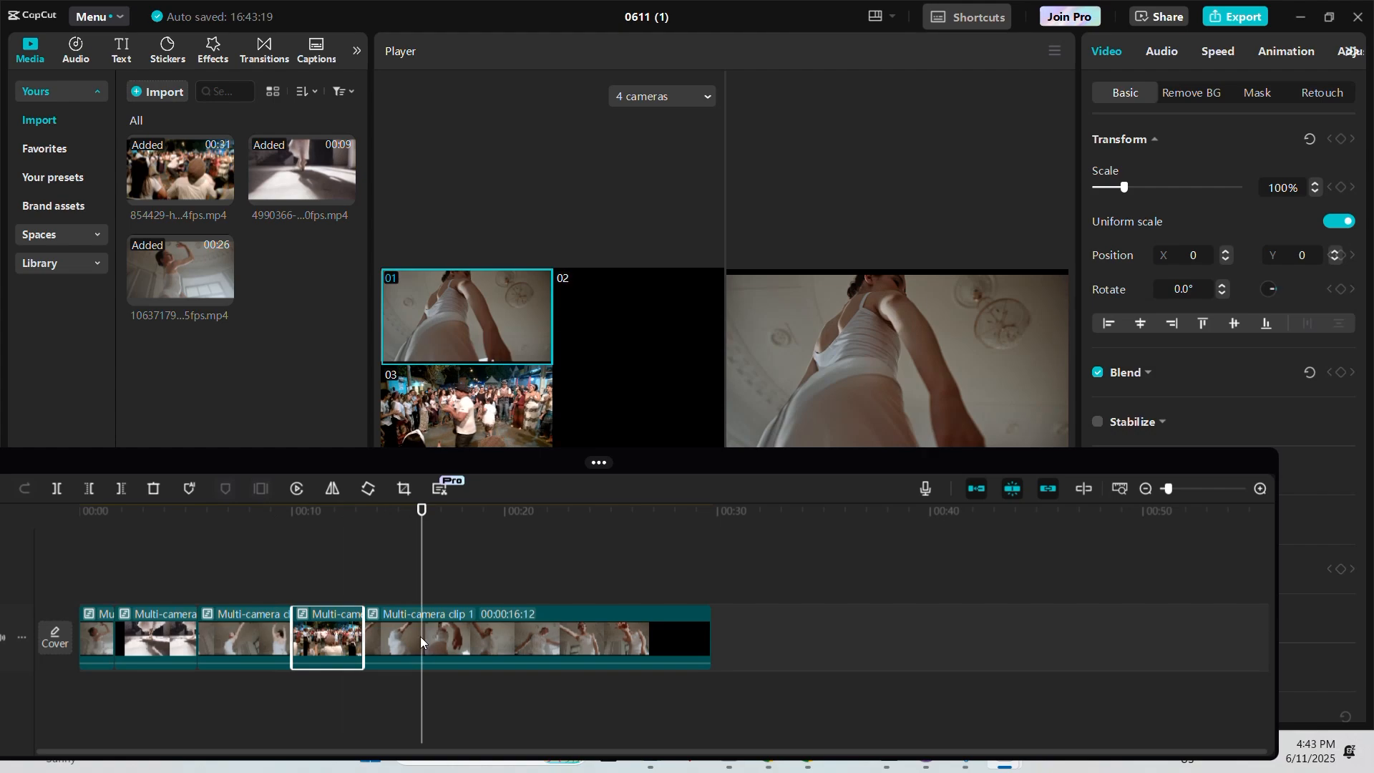
left_click_drag(709, 633, 423, 630)
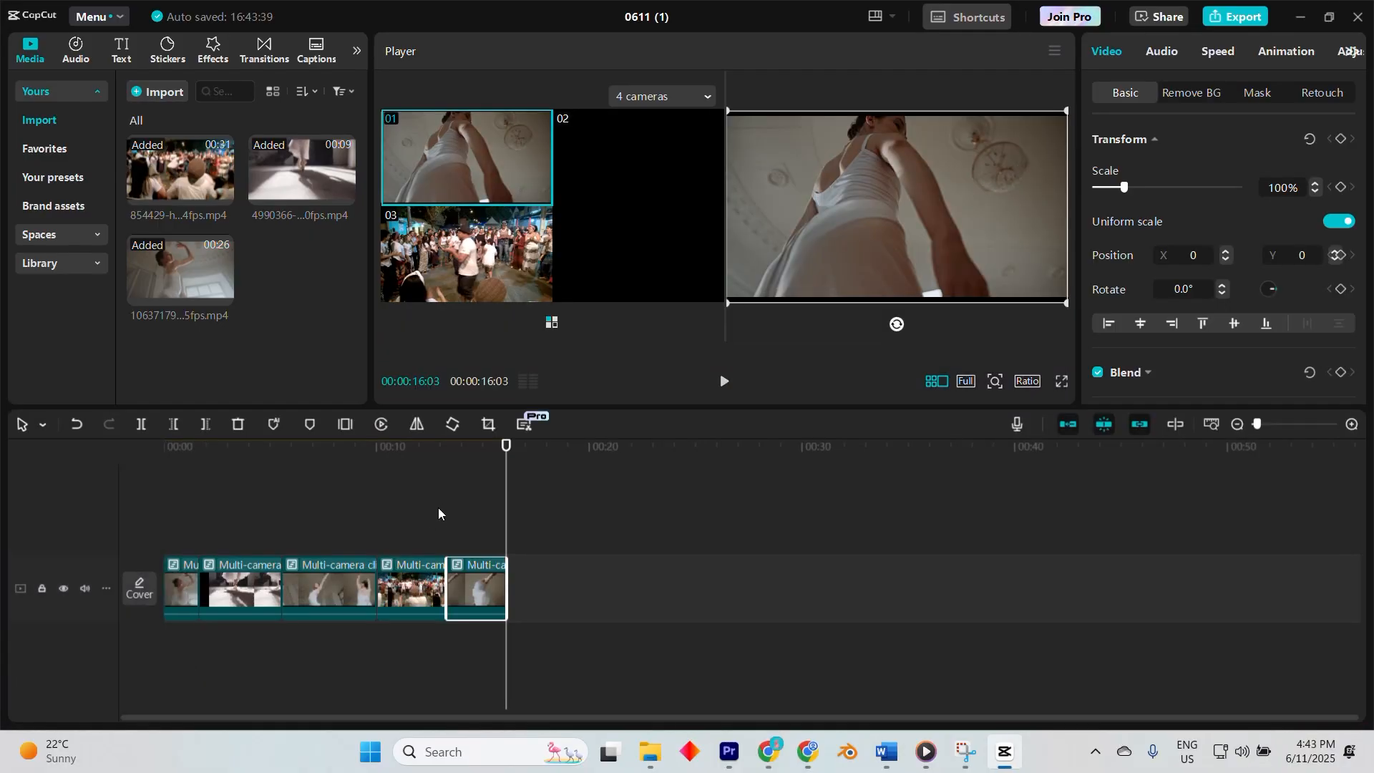
Play back part of the finished edit from about 4 seconds, and minimize the editor and browser windows
left_click_drag(506, 461, 241, 526)
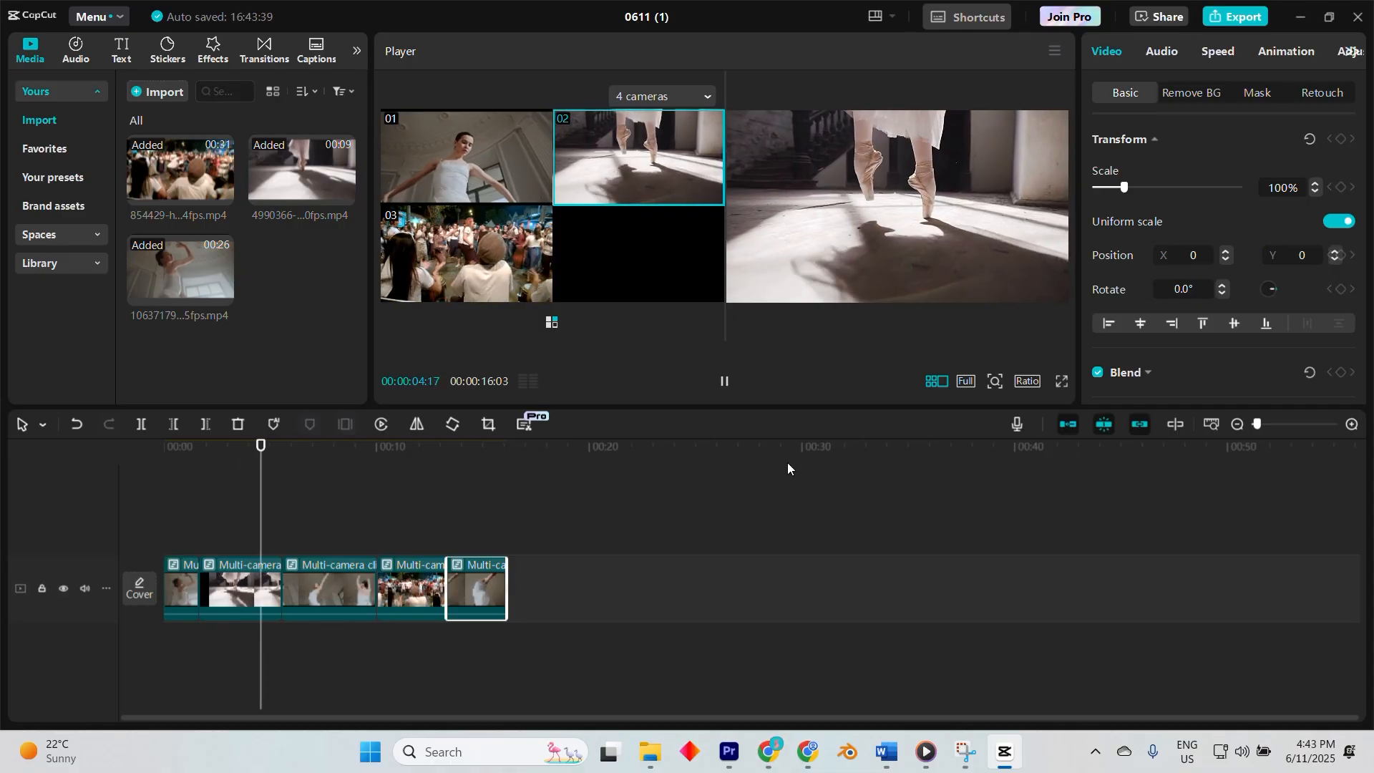
key("space")
left_click(1301, 17)
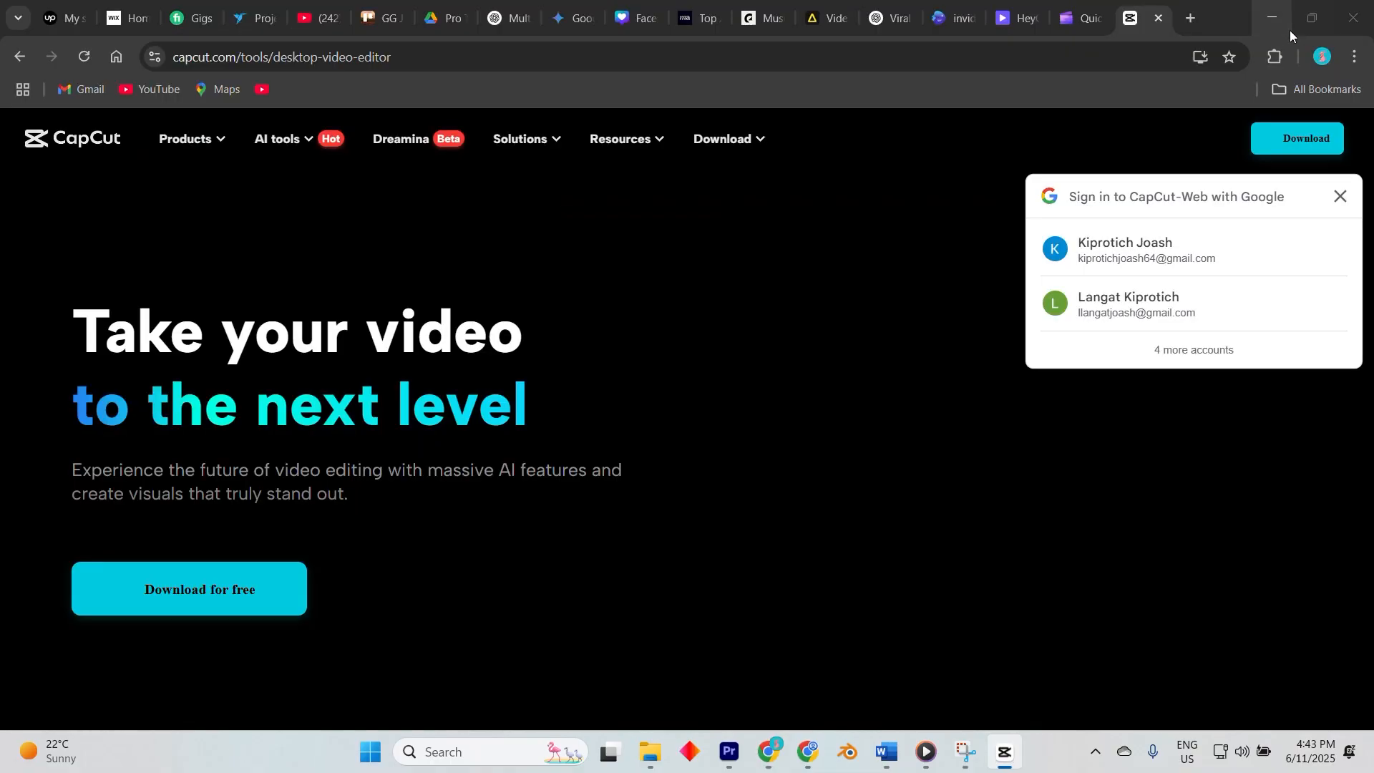
left_click(1266, 22)
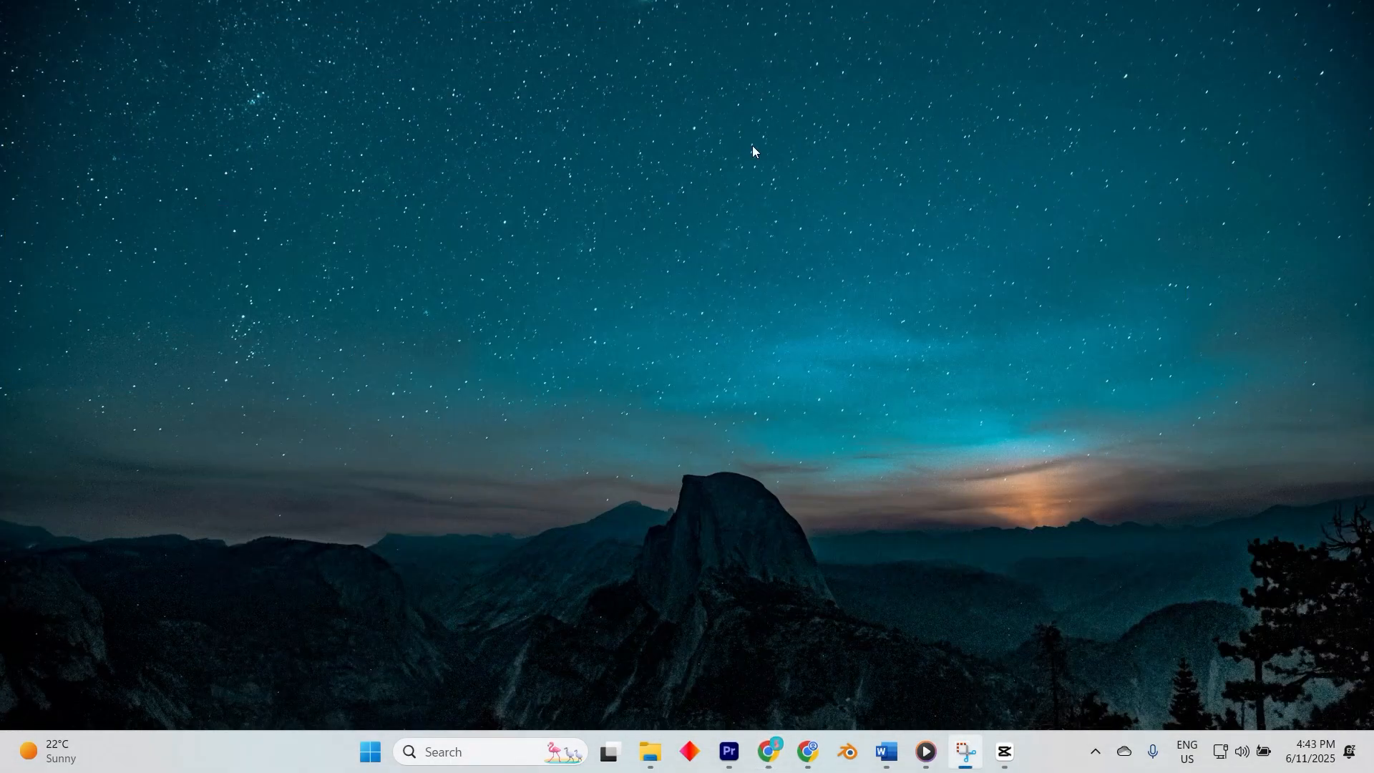